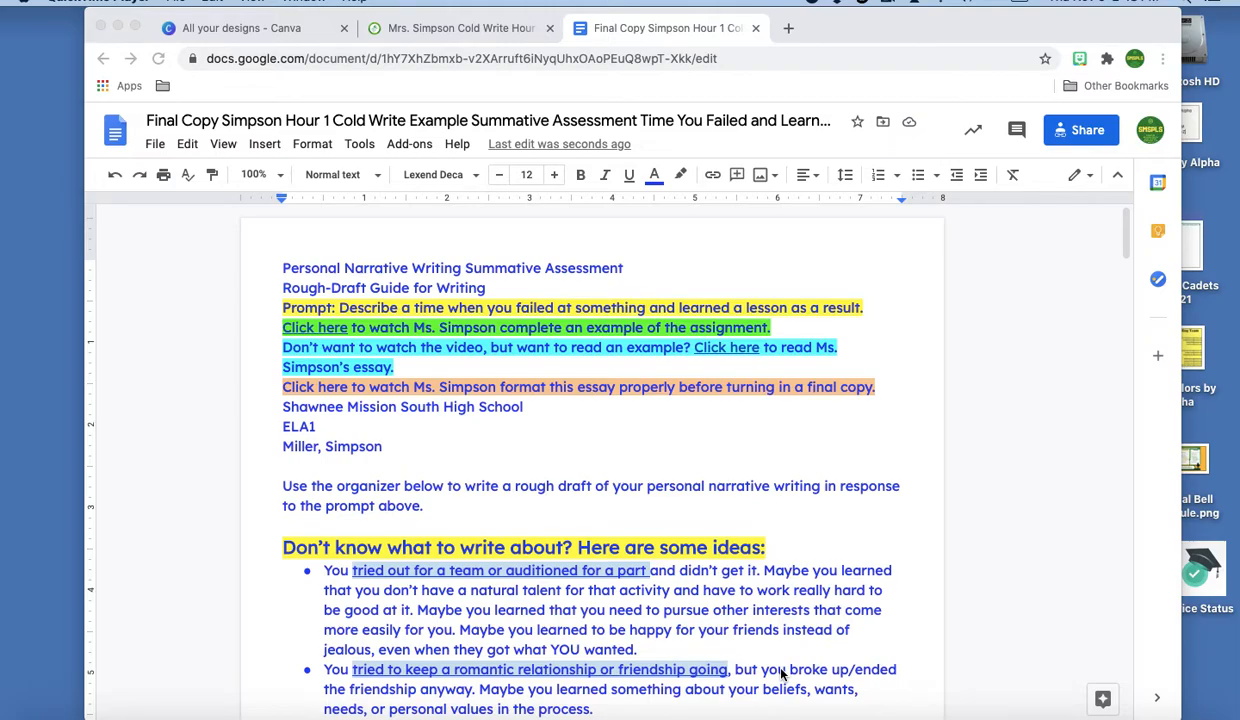
Delete the opening guide text and the Rising Action #1 heading and instructions
scroll(781, 674, "down", 20)
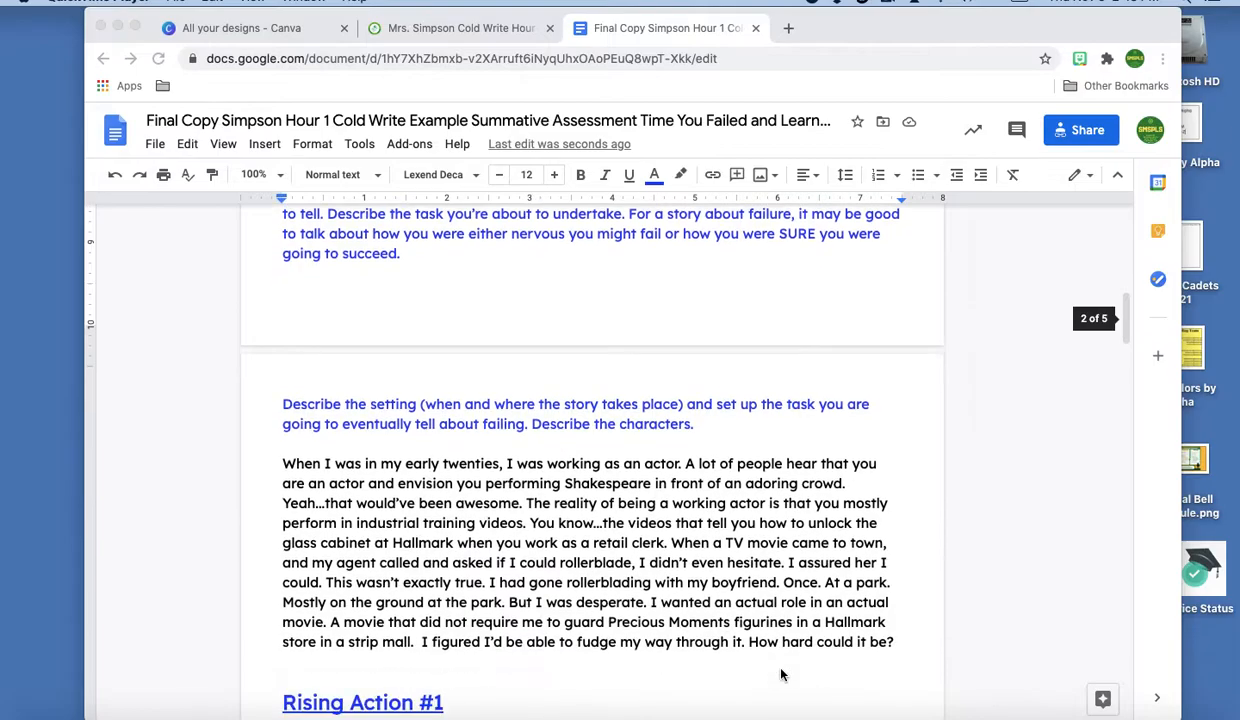
scroll(781, 674, "up", 20)
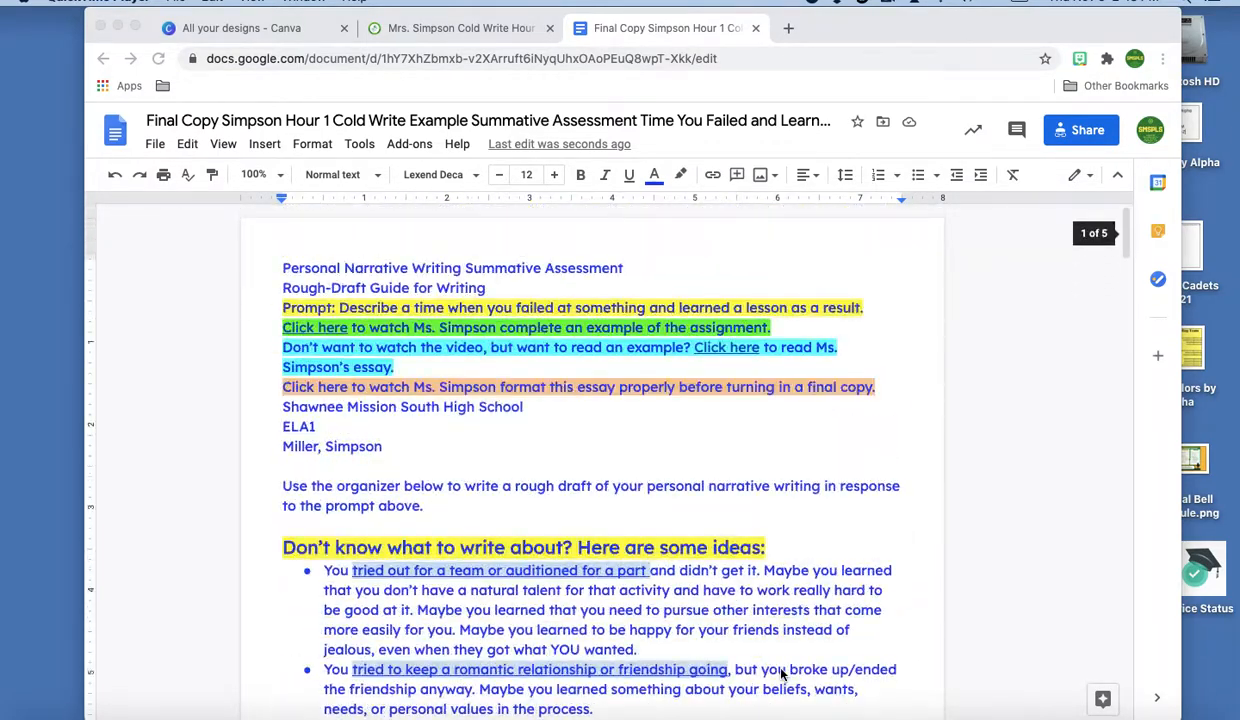
left_click_drag(283, 266, 770, 636)
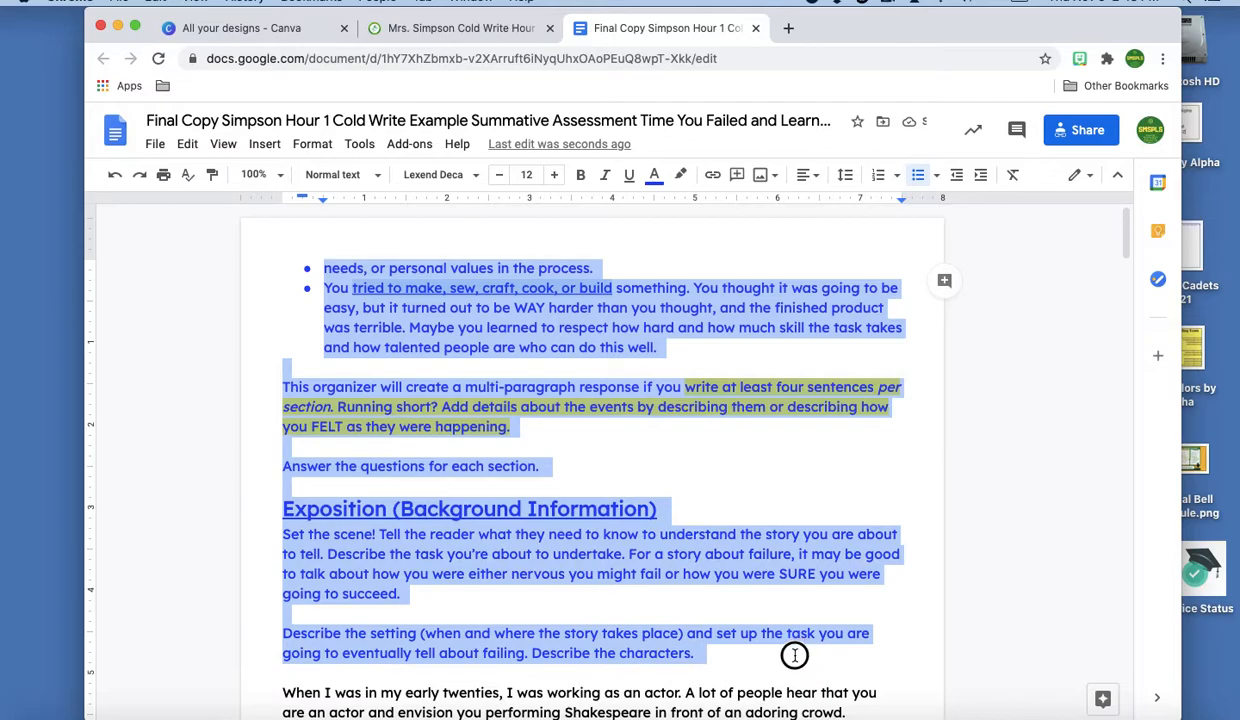
key("BackSpace")
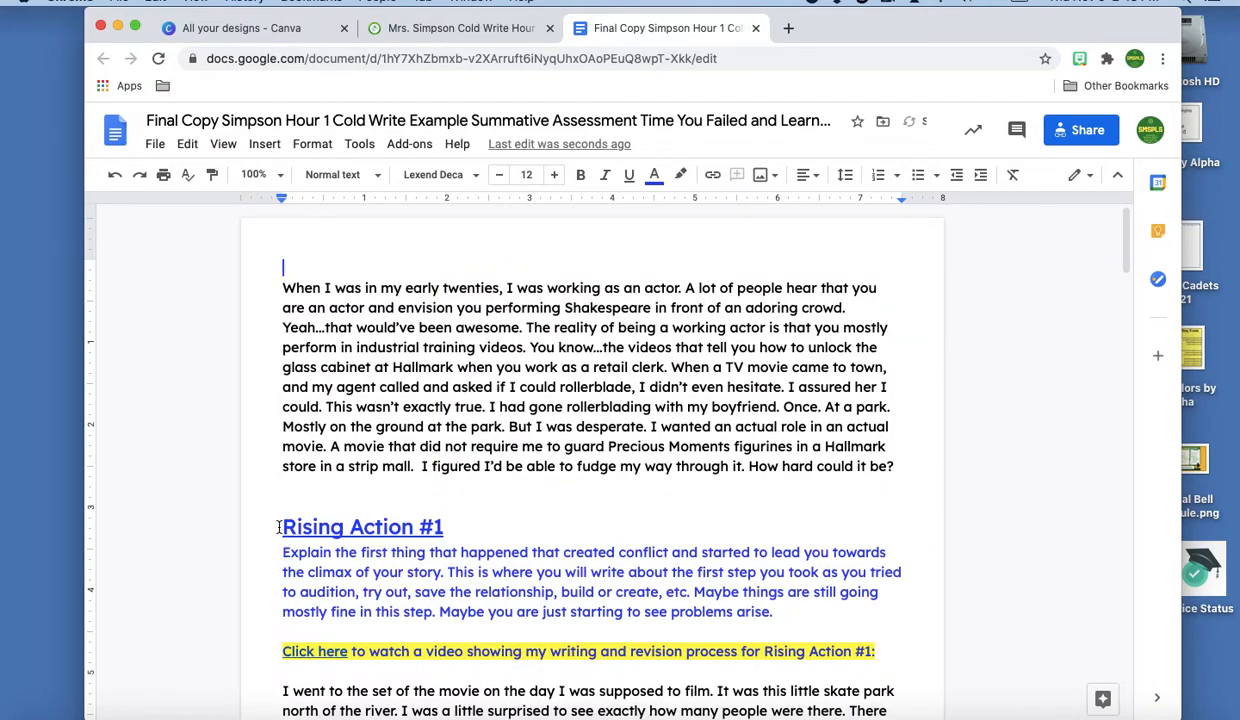
left_click_drag(282, 500, 912, 643)
key("BackSpace")
Delete the Rising Action #2 heading, its extra blank line, and the Climax and Resolution prompt
scroll(590, 450, "down", 1)
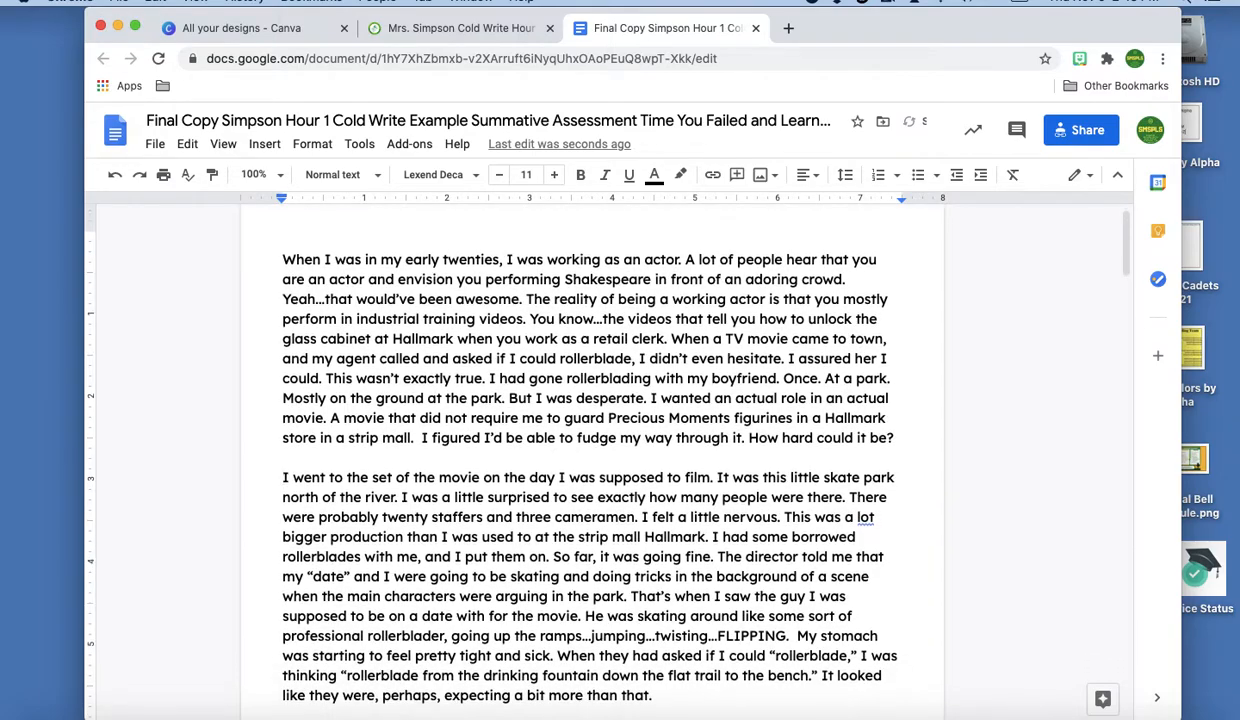
scroll(517, 468, "down", 5)
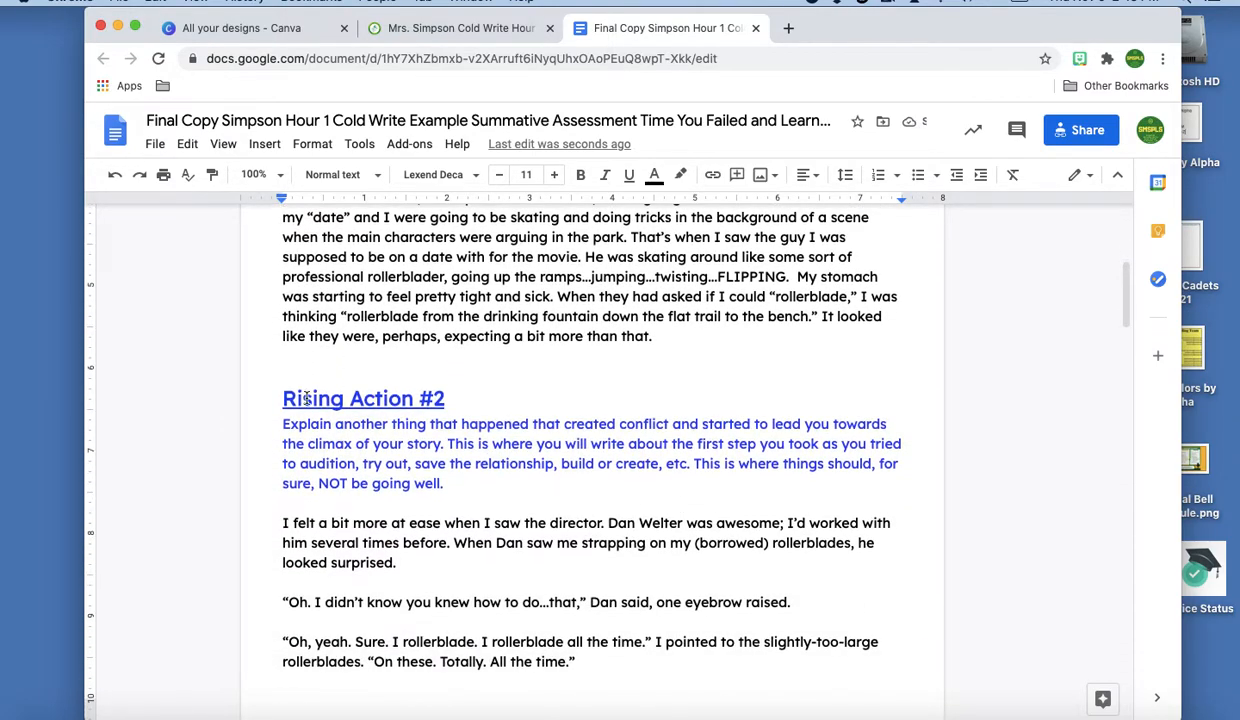
left_click_drag(278, 366, 545, 484)
key("BackSpace")
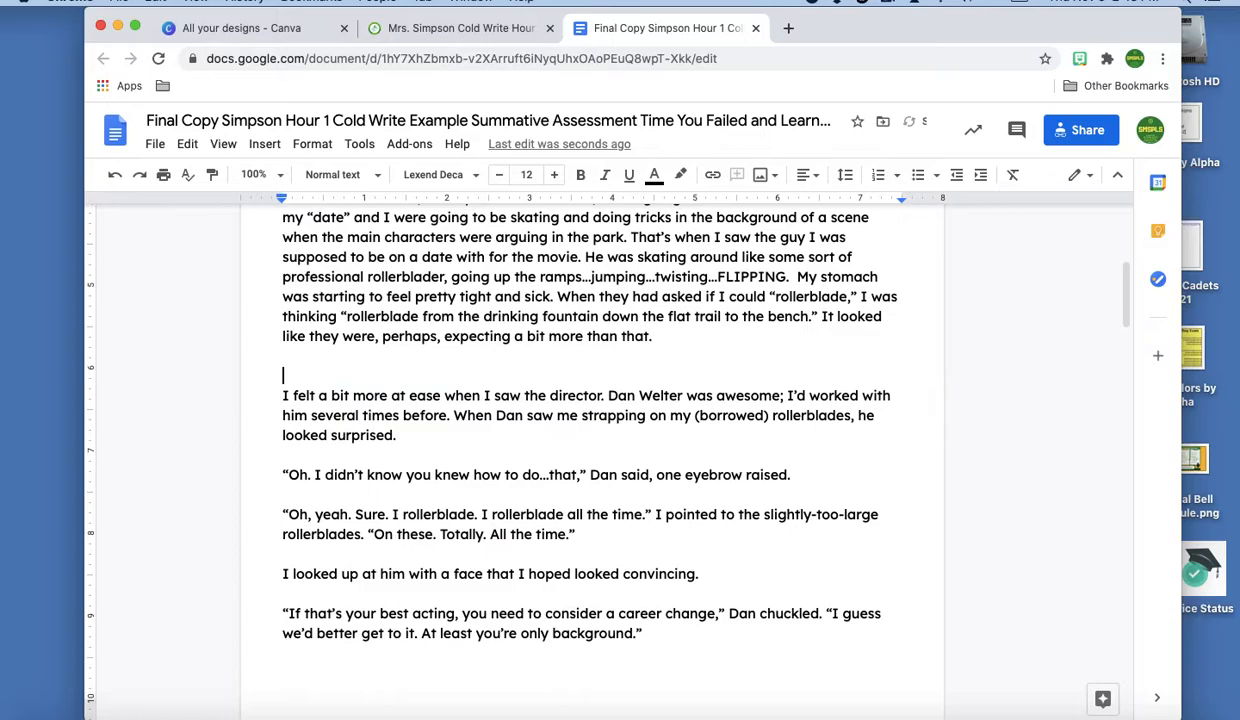
key("BackSpace")
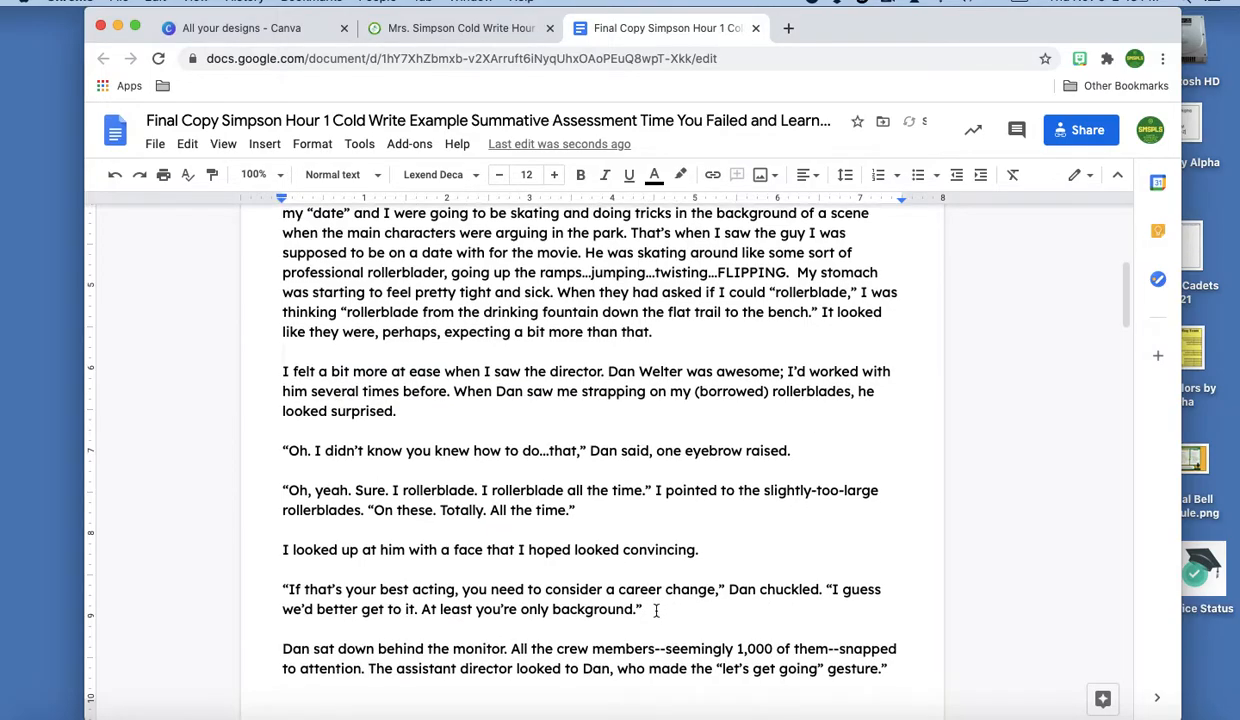
scroll(595, 575, "down", 5)
scroll(595, 575, "down", 12)
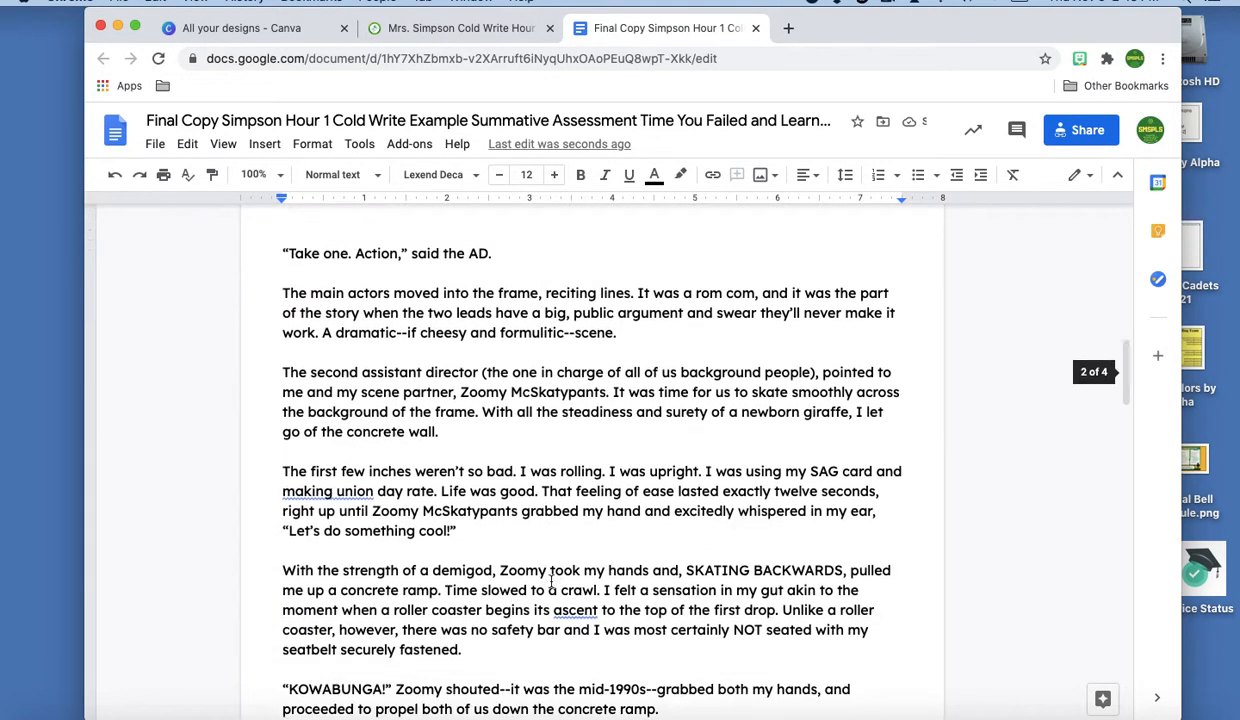
scroll(550, 581, "down", 1)
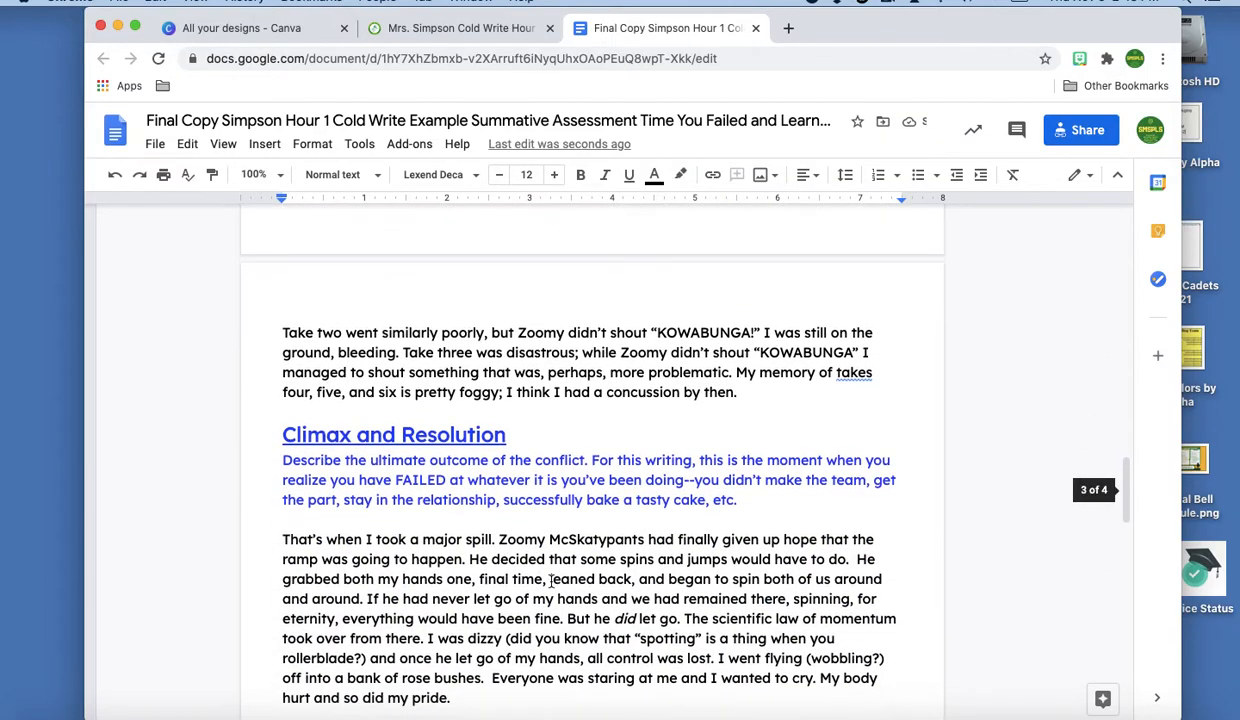
left_click_drag(276, 435, 747, 497)
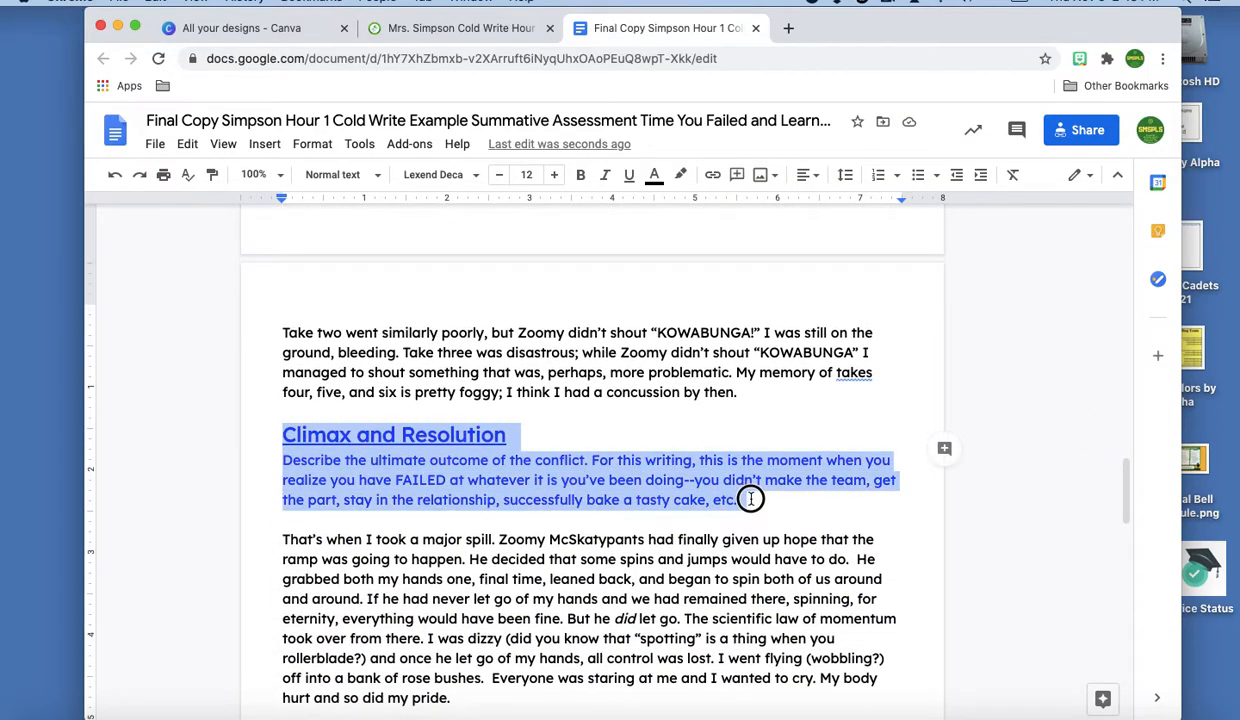
key("BackSpace")
key("BackSpace")
Delete the blue reflection prompt, the closing Congratulations text, and the leftover asterisk row
scroll(590, 450, "down", 3)
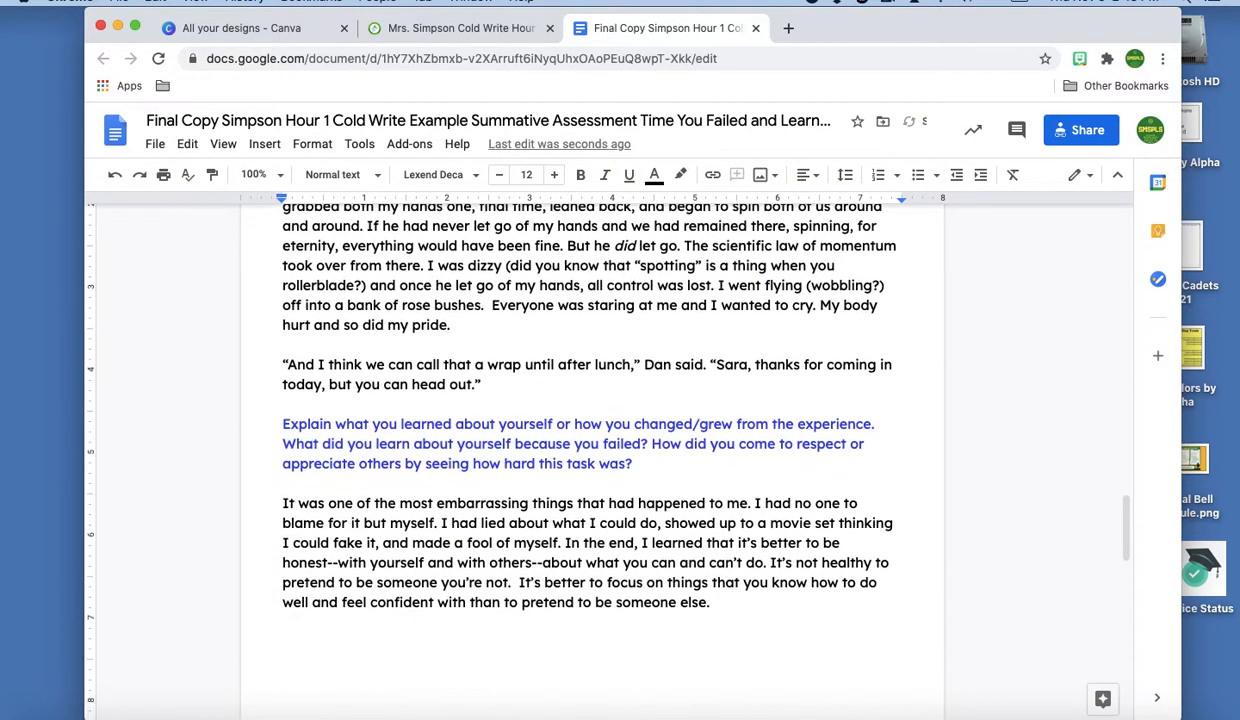
left_click_drag(265, 414, 722, 458)
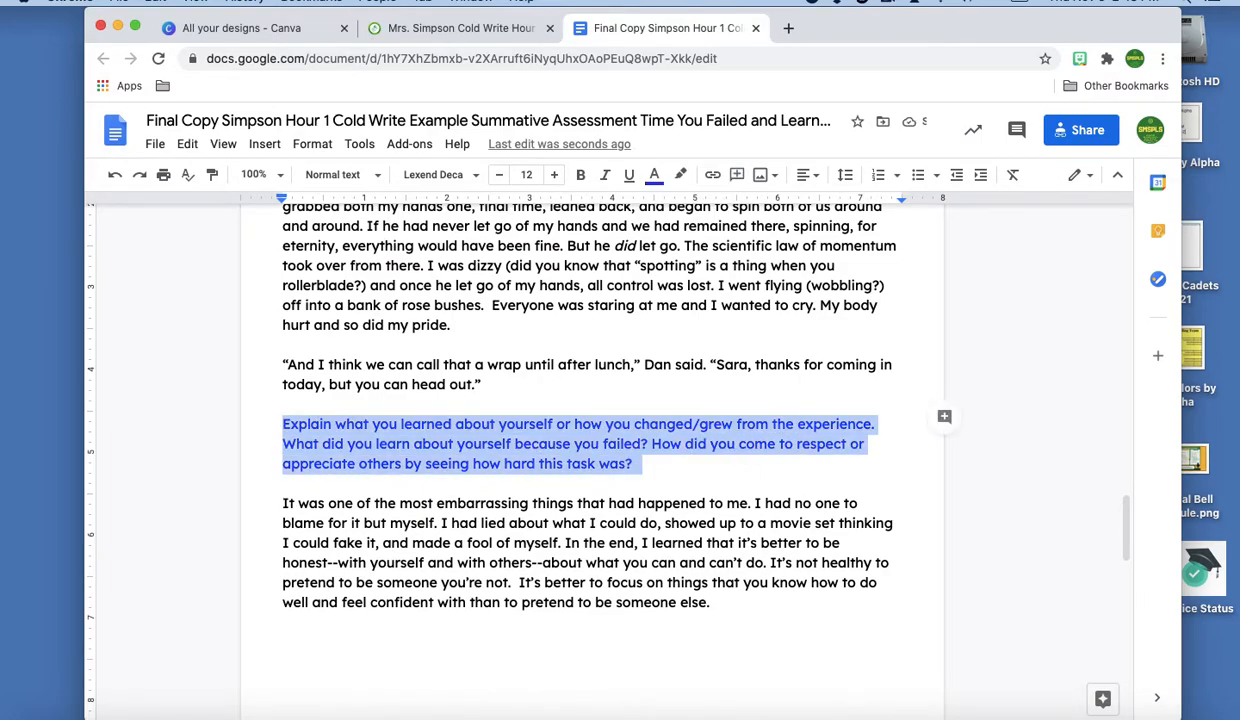
key("BackSpace")
scroll(466, 605, "down", 2)
scroll(466, 605, "up", 1)
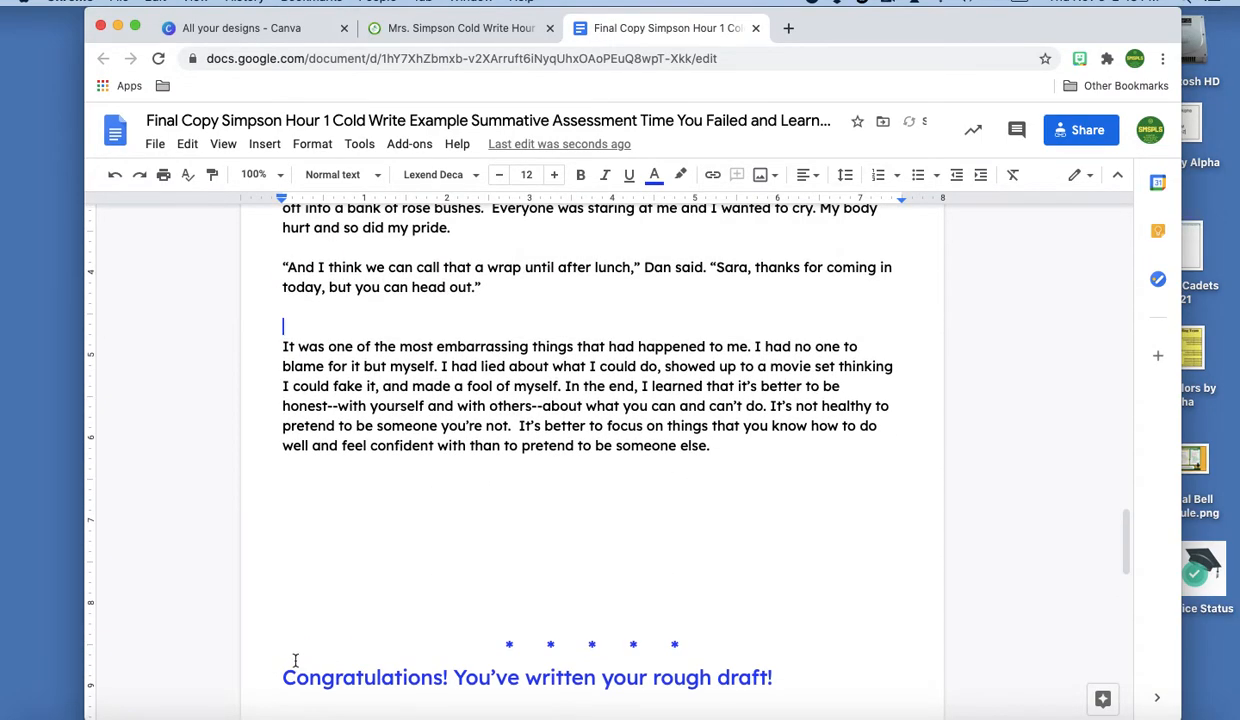
left_click_drag(285, 672, 884, 685)
key("BackSpace")
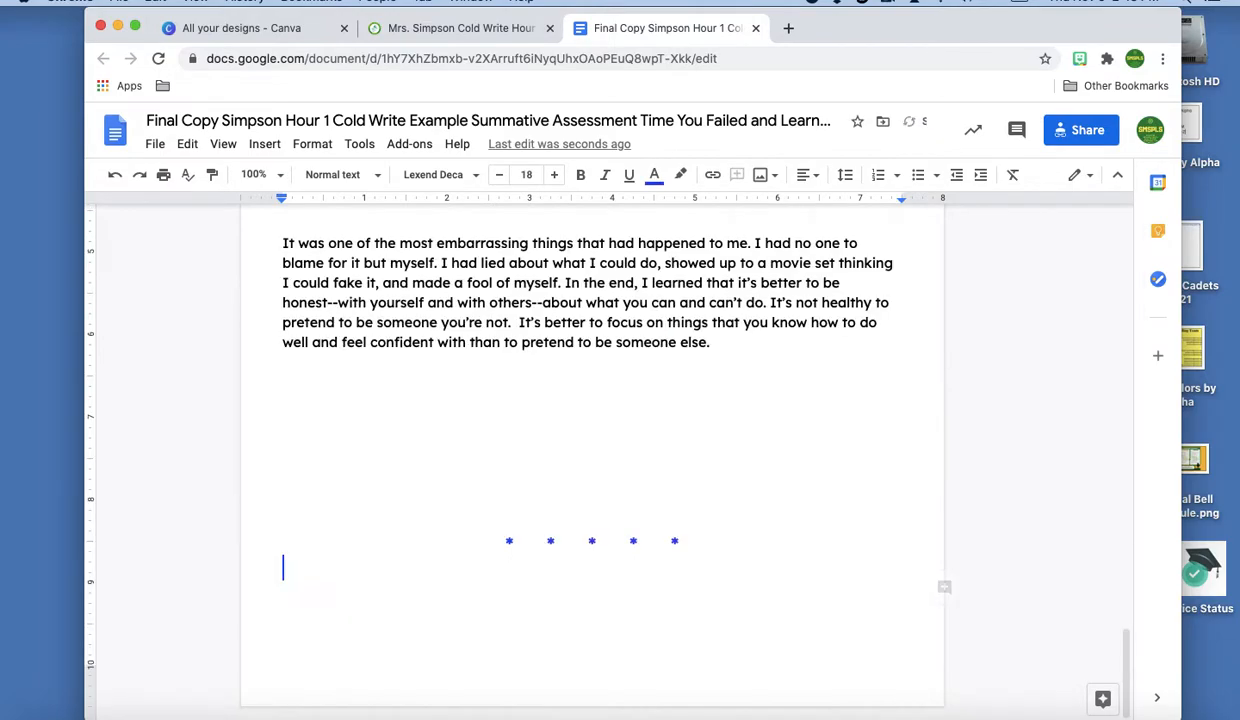
left_click_drag(700, 465, 761, 554)
key("BackSpace")
scroll(590, 450, "up", 6)
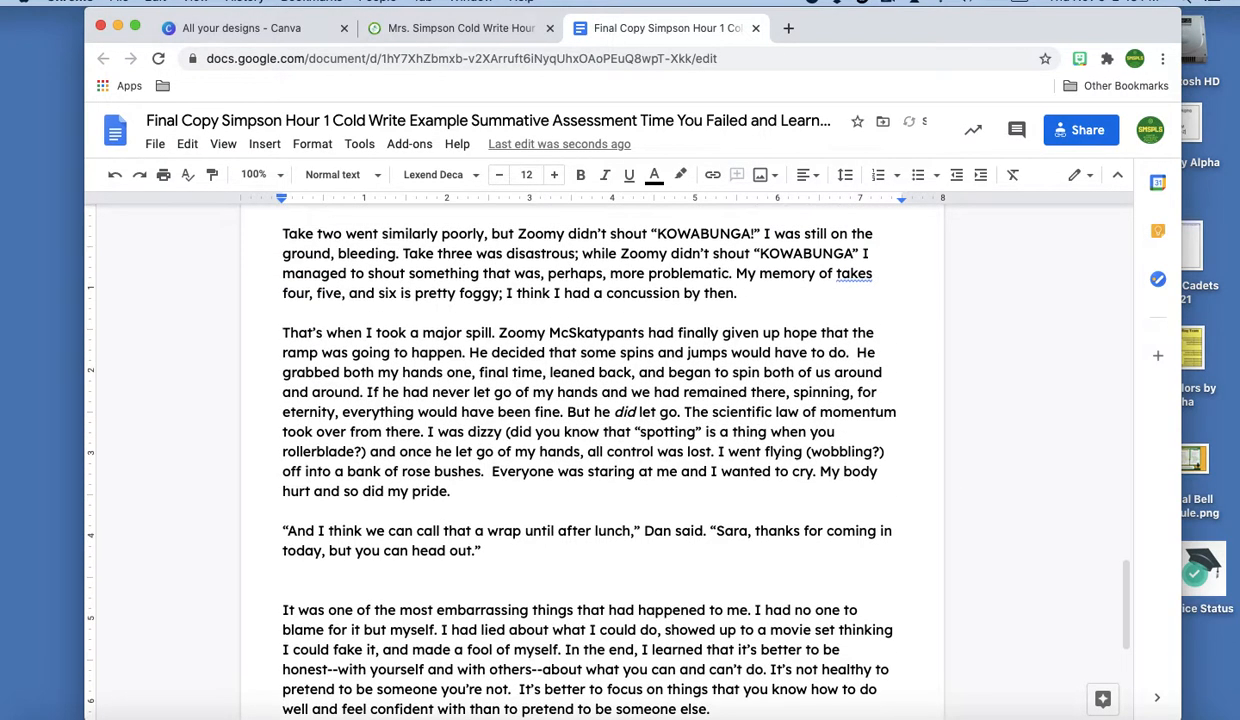
scroll(720, 575, "up", 10)
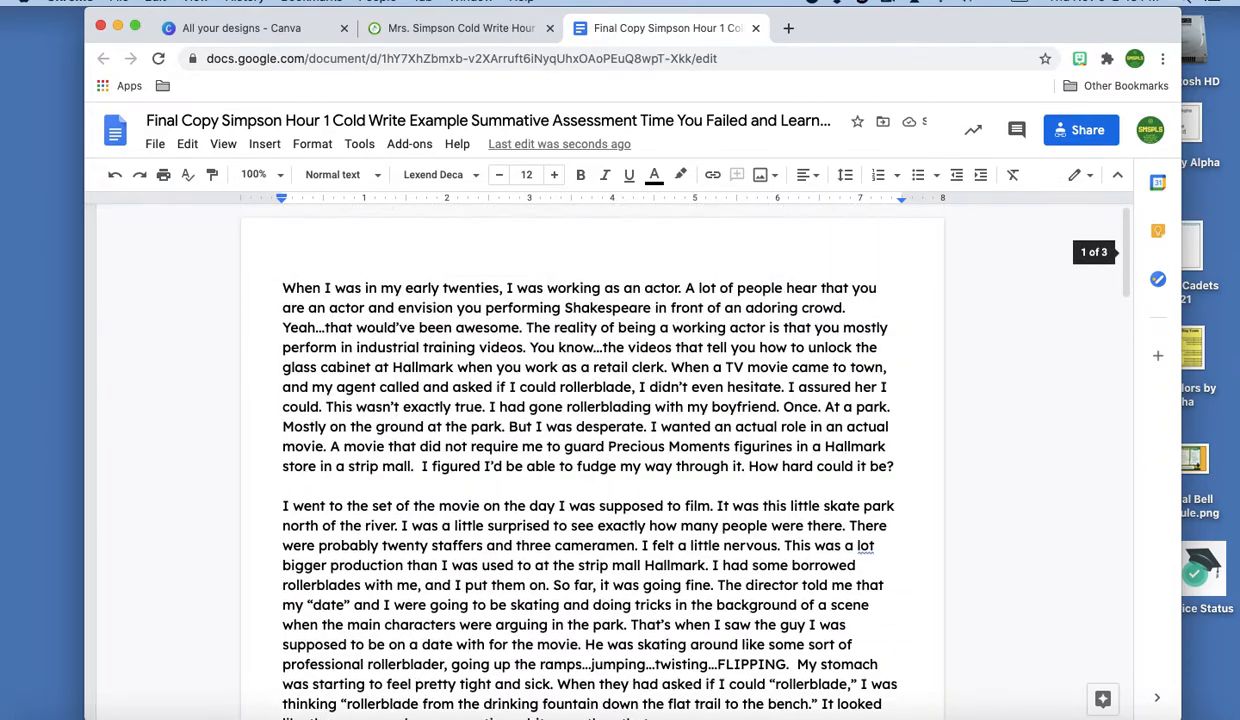
Indent the first lines of the opening paragraphs through the 'If that's your best acting' paragraph
left_click(283, 286)
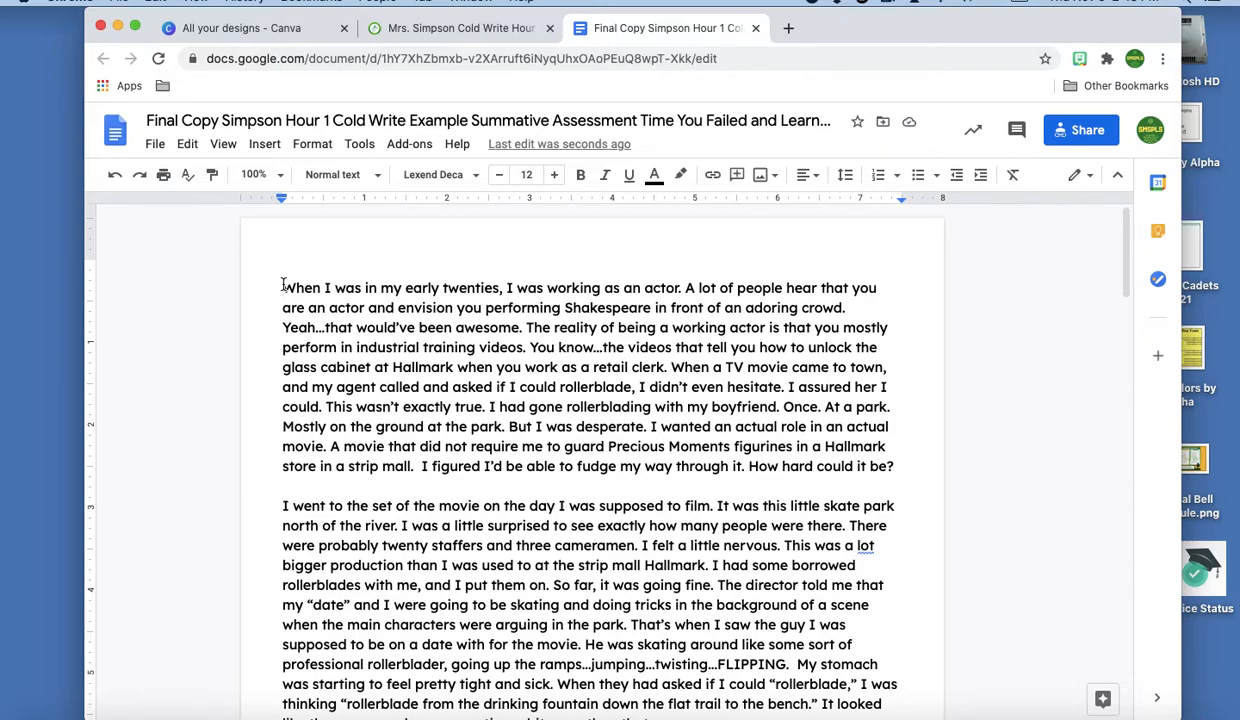
key("Tab")
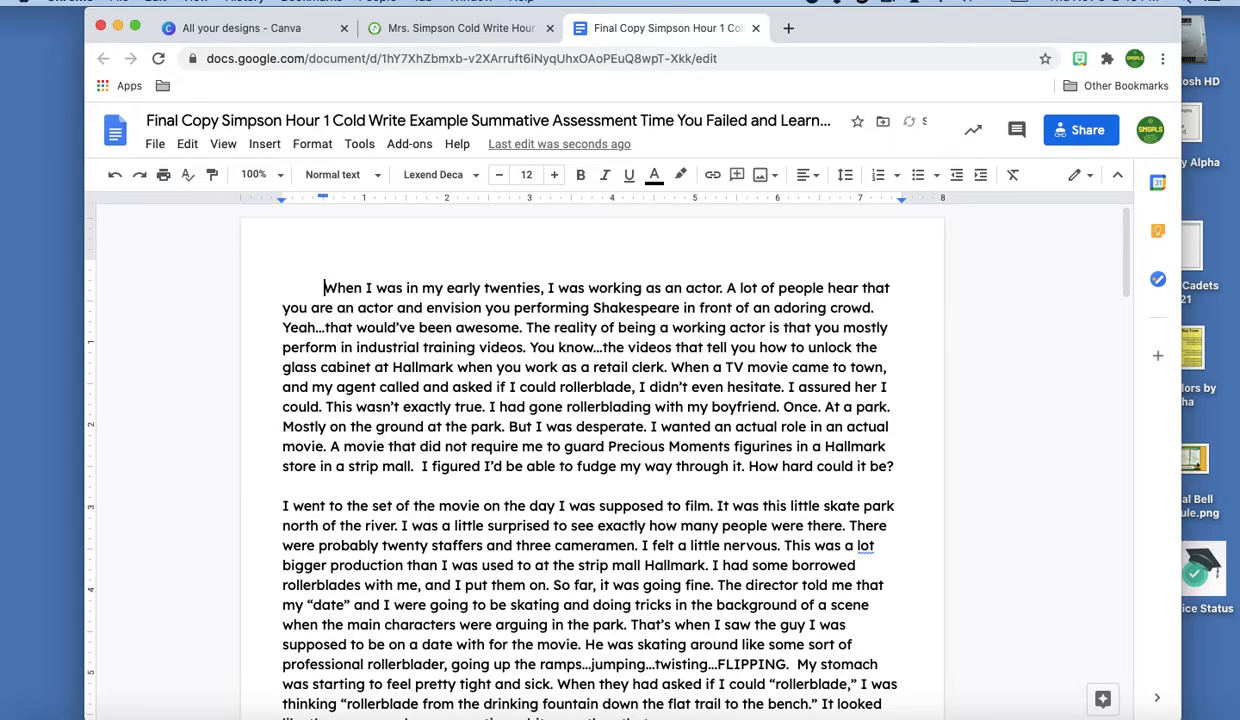
left_click(275, 500)
key("Tab")
scroll(323, 505, "down", 5)
left_click(275, 512)
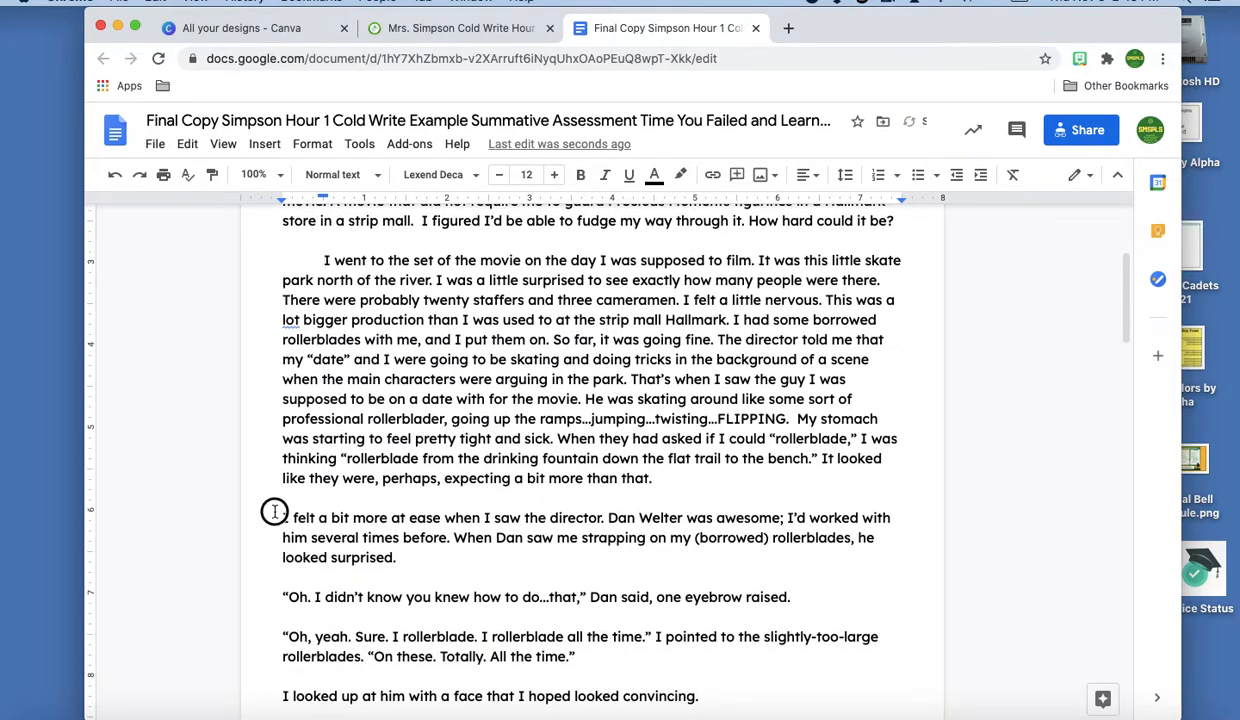
key("Tab")
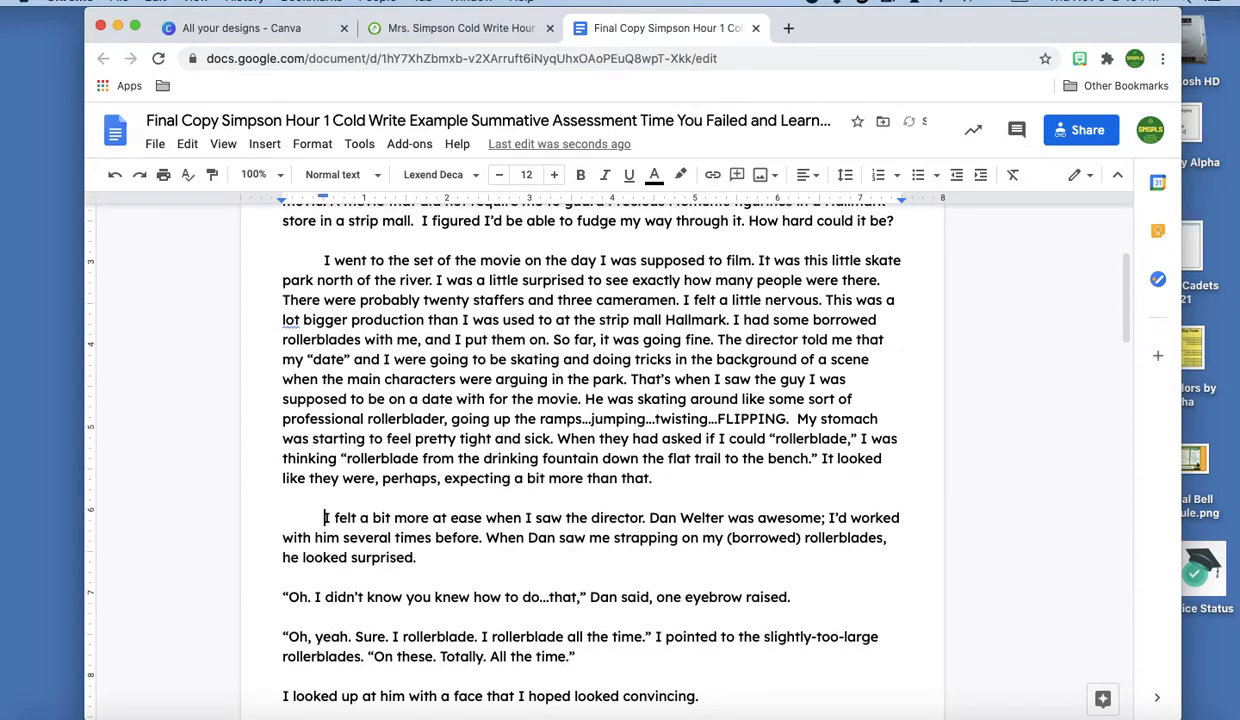
left_click(279, 596)
key("Tab")
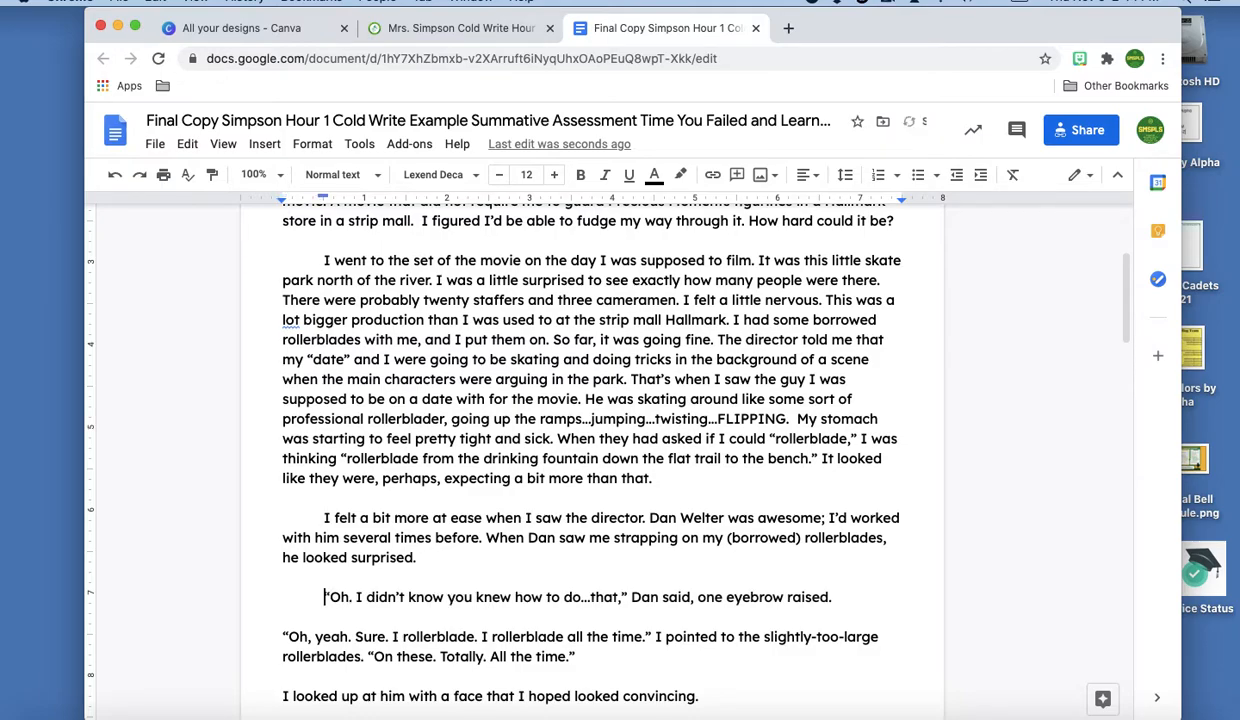
left_click(282, 616)
key("Tab")
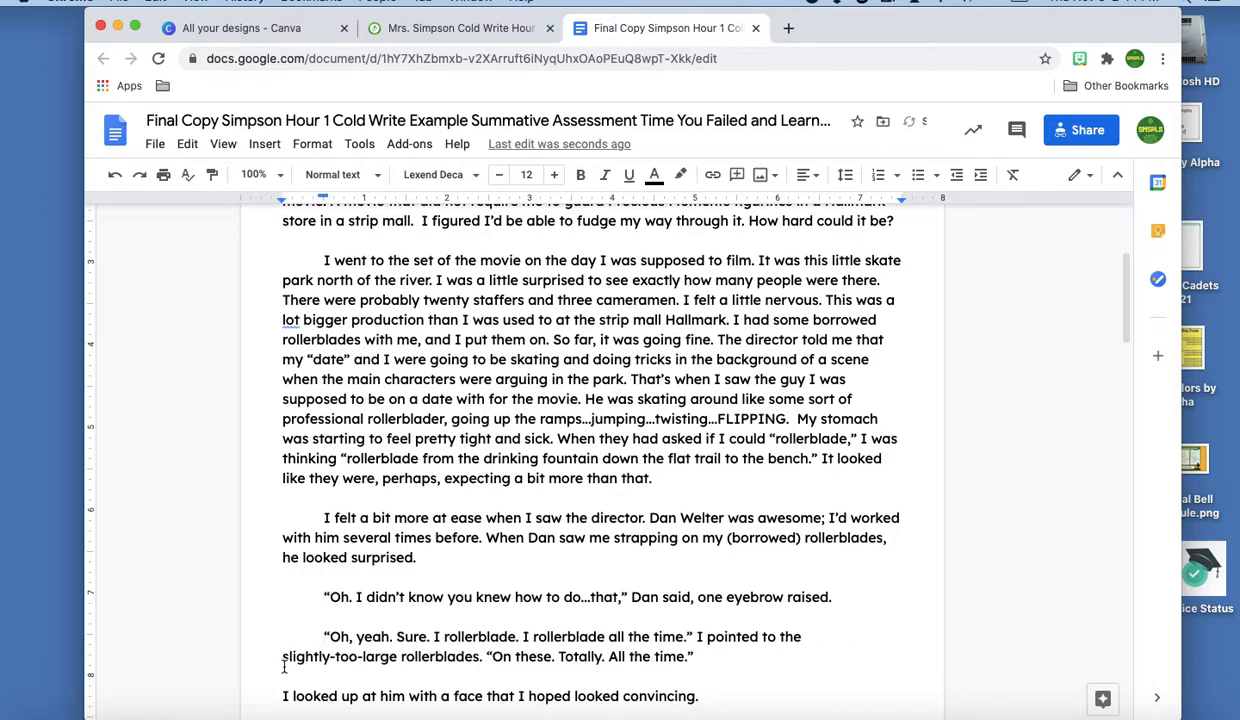
scroll(284, 673, "down", 2)
left_click(283, 603)
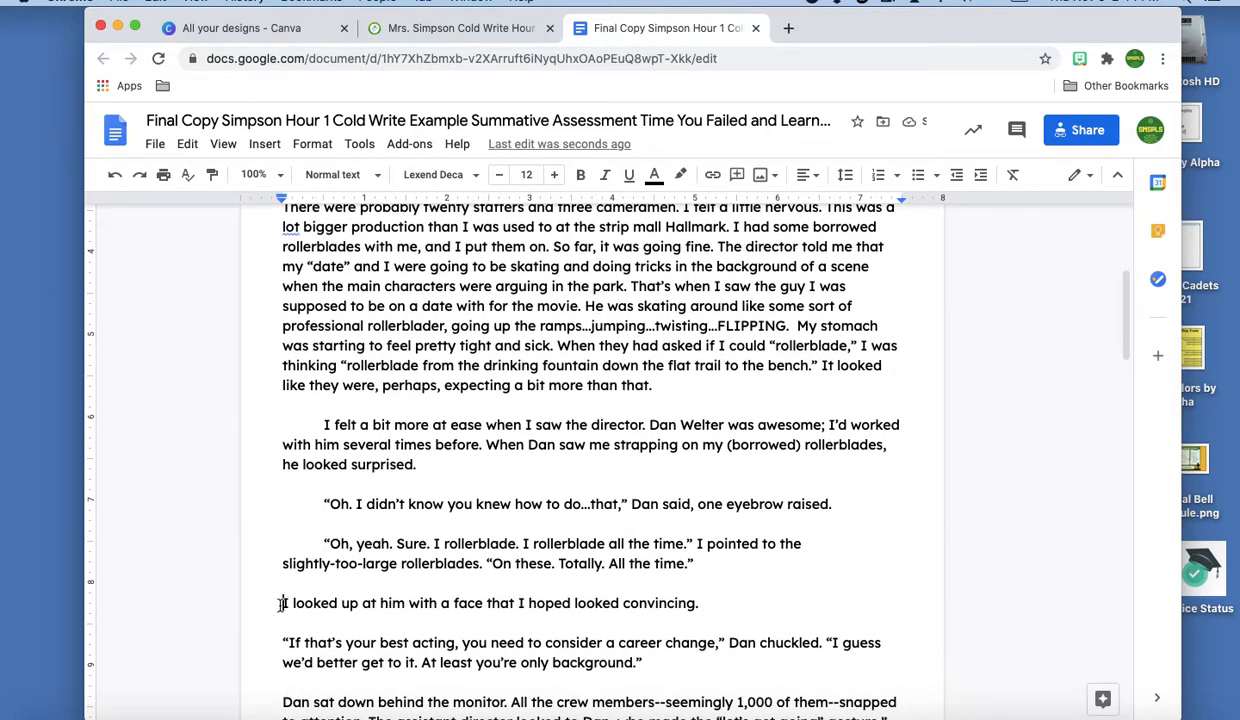
key("Tab")
left_click(283, 643)
key("Tab")
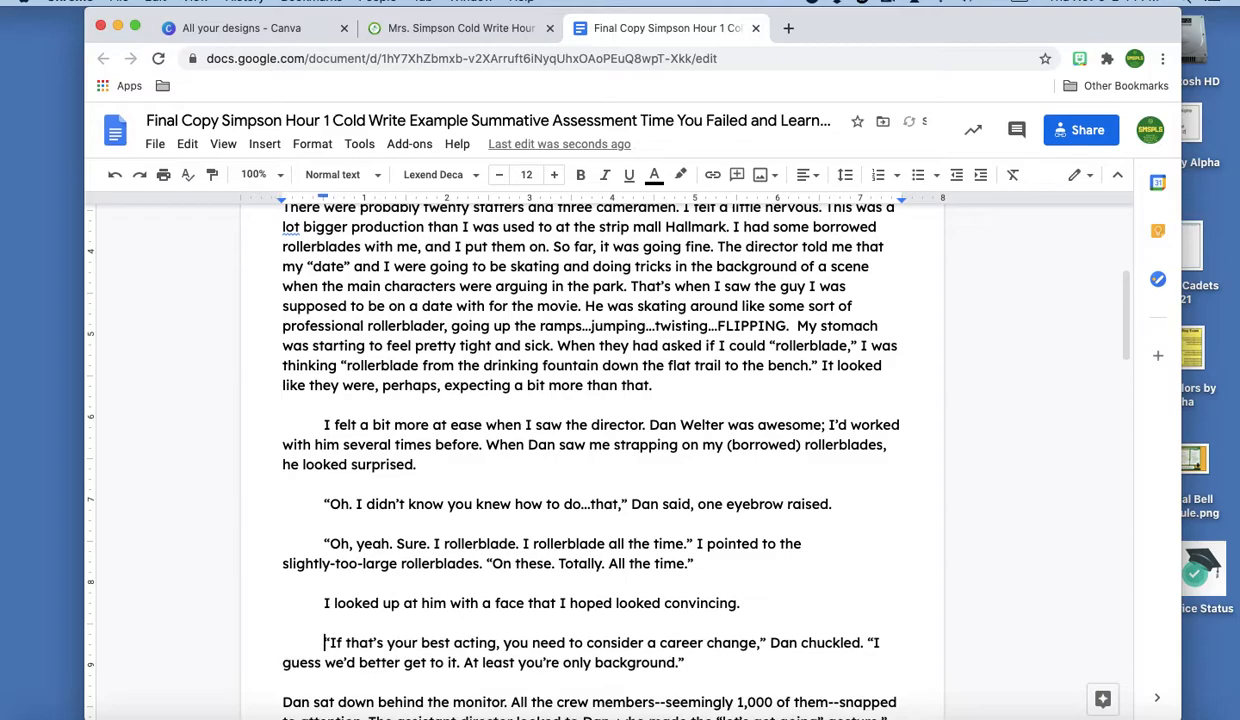
Indent the paragraphs from 'Dan sat down' through 'KOWABUNGA!' and 'At first'
scroll(283, 645, "down", 2)
scroll(268, 585, "down", 2)
left_click(270, 507)
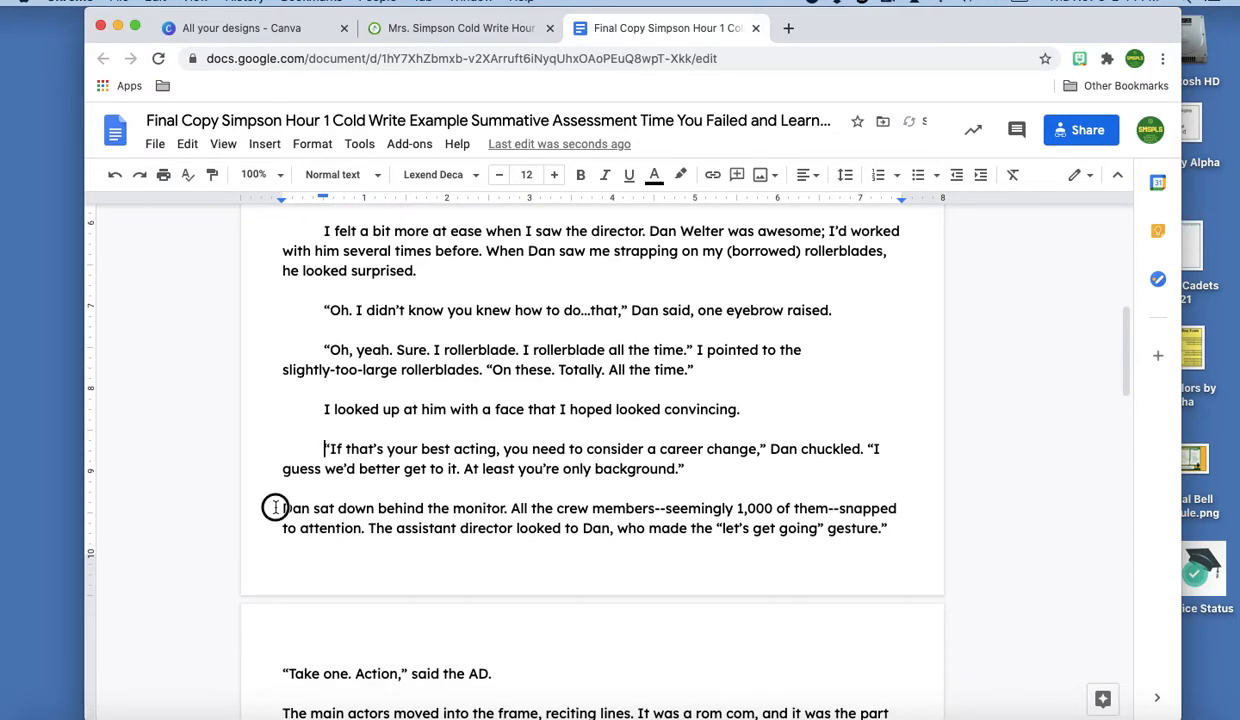
key("Tab")
scroll(270, 500, "down", 5)
left_click(268, 482)
key("Tab")
left_click(274, 520)
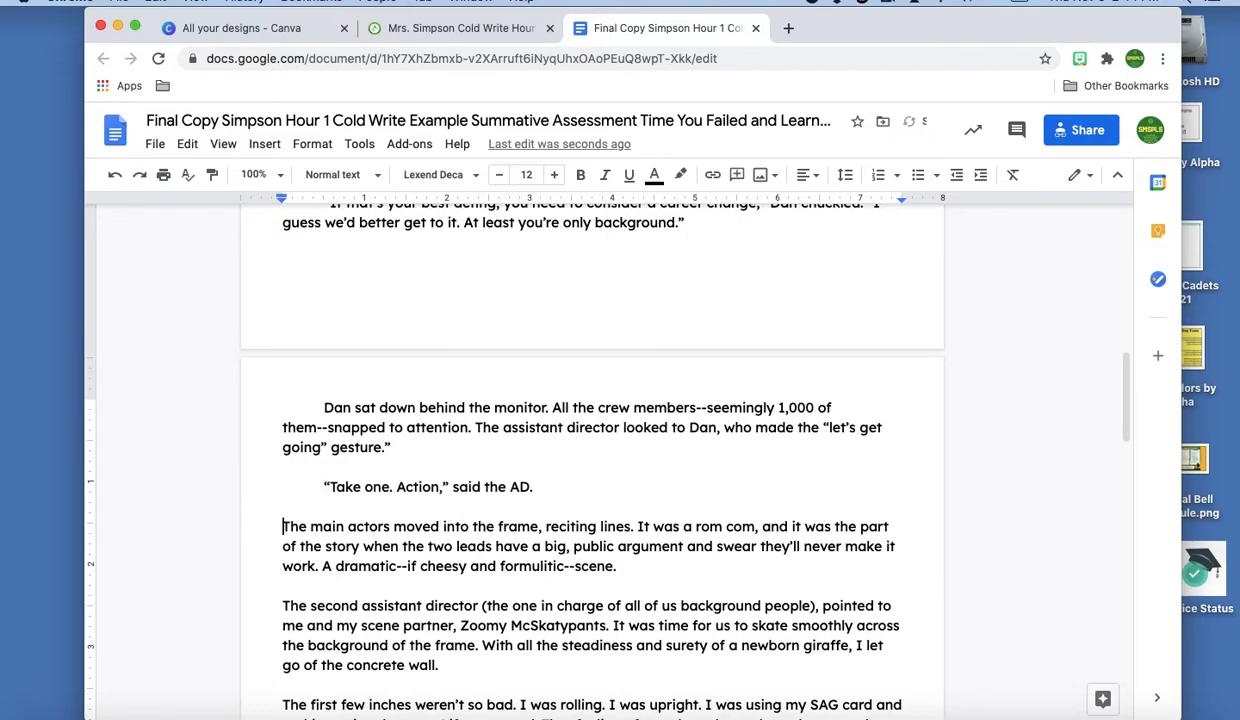
key("Tab")
left_click(274, 602)
key("Tab")
scroll(270, 585, "down", 3)
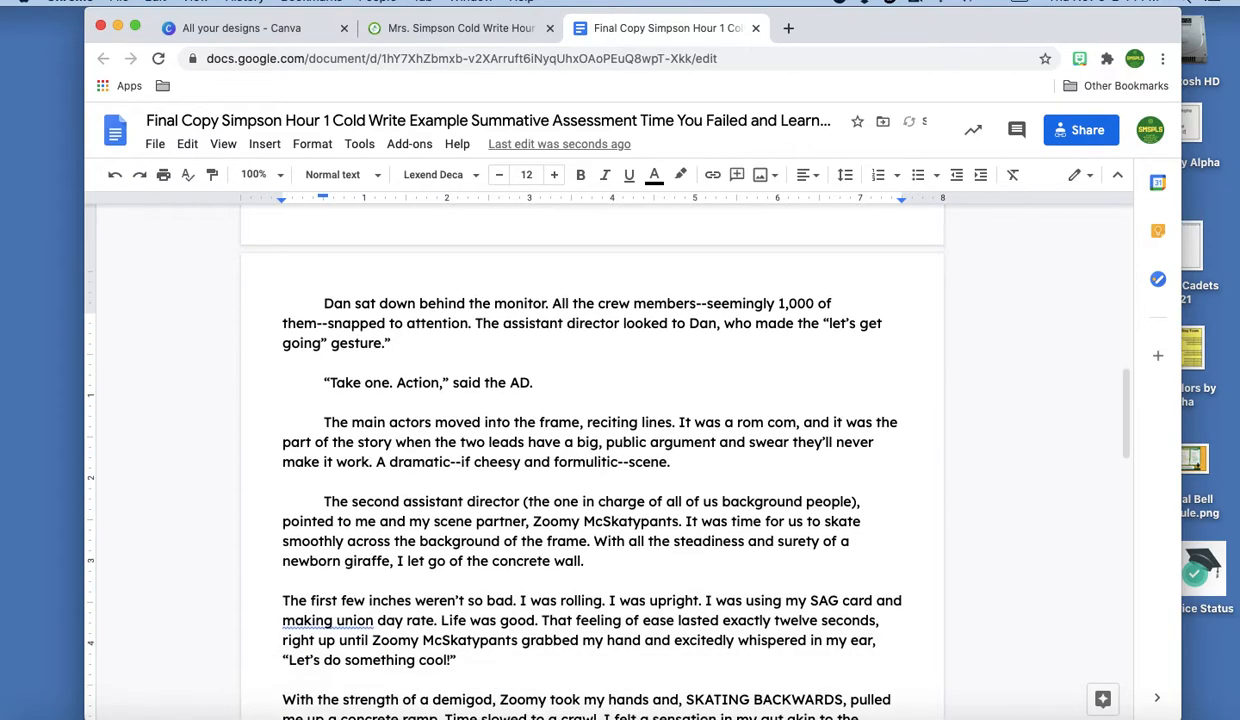
left_click(263, 532)
key("Tab")
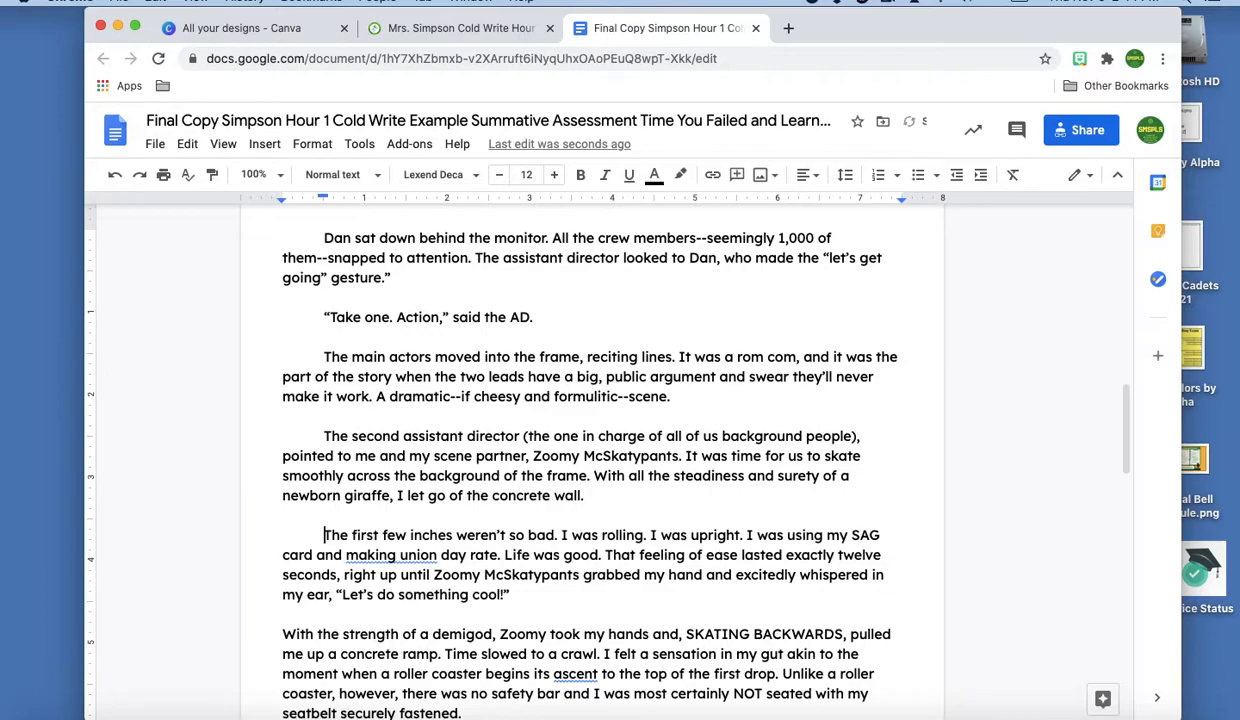
left_click(284, 633)
key("Tab")
scroll(280, 620, "down", 5)
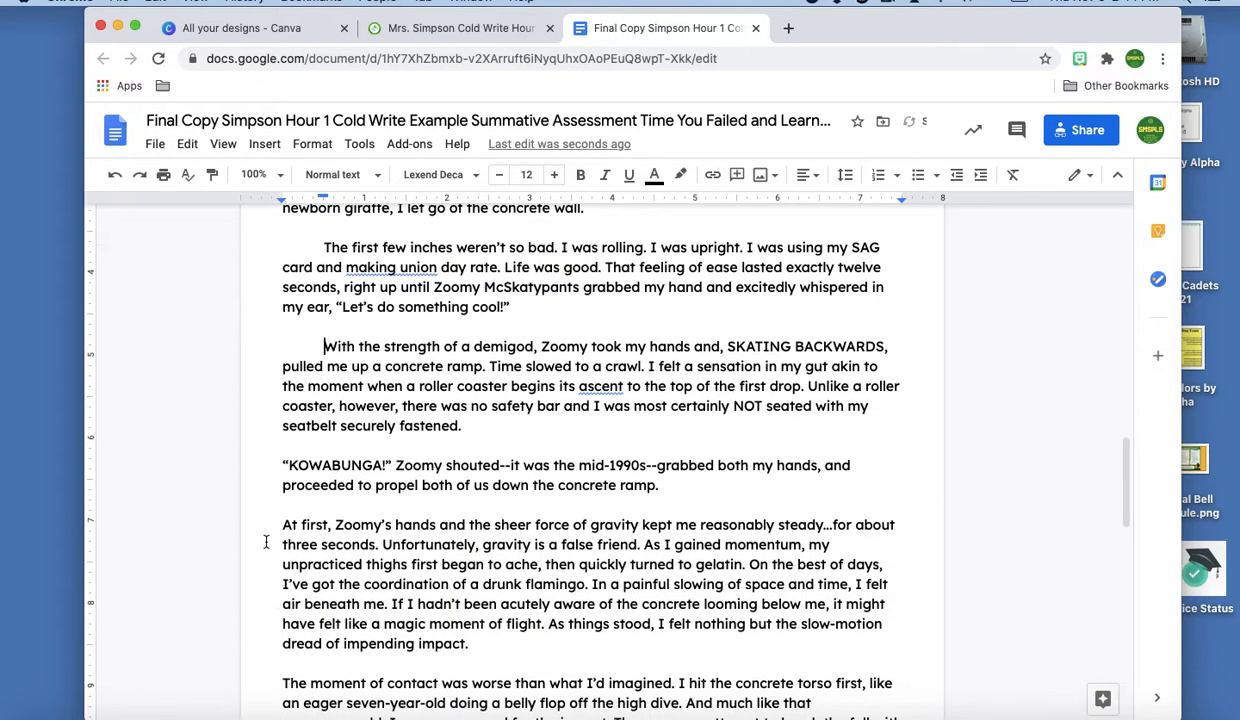
left_click(272, 466)
key("Tab")
left_click(274, 524)
key("Tab")
Indent 'The moment of contact', 'CUT!', 'Take two' and 'That's when' paragraphs
scroll(280, 530, "down", 3)
left_click(279, 537)
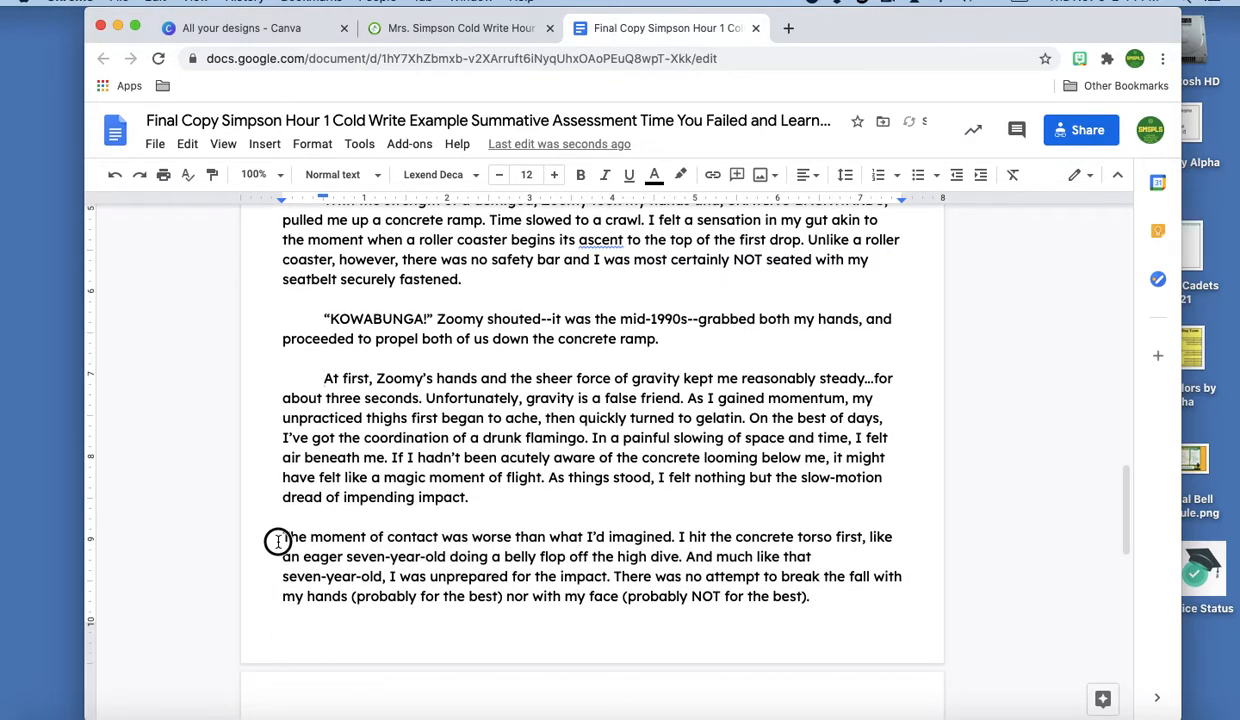
key("Tab")
scroll(282, 537, "down", 5)
left_click(280, 478)
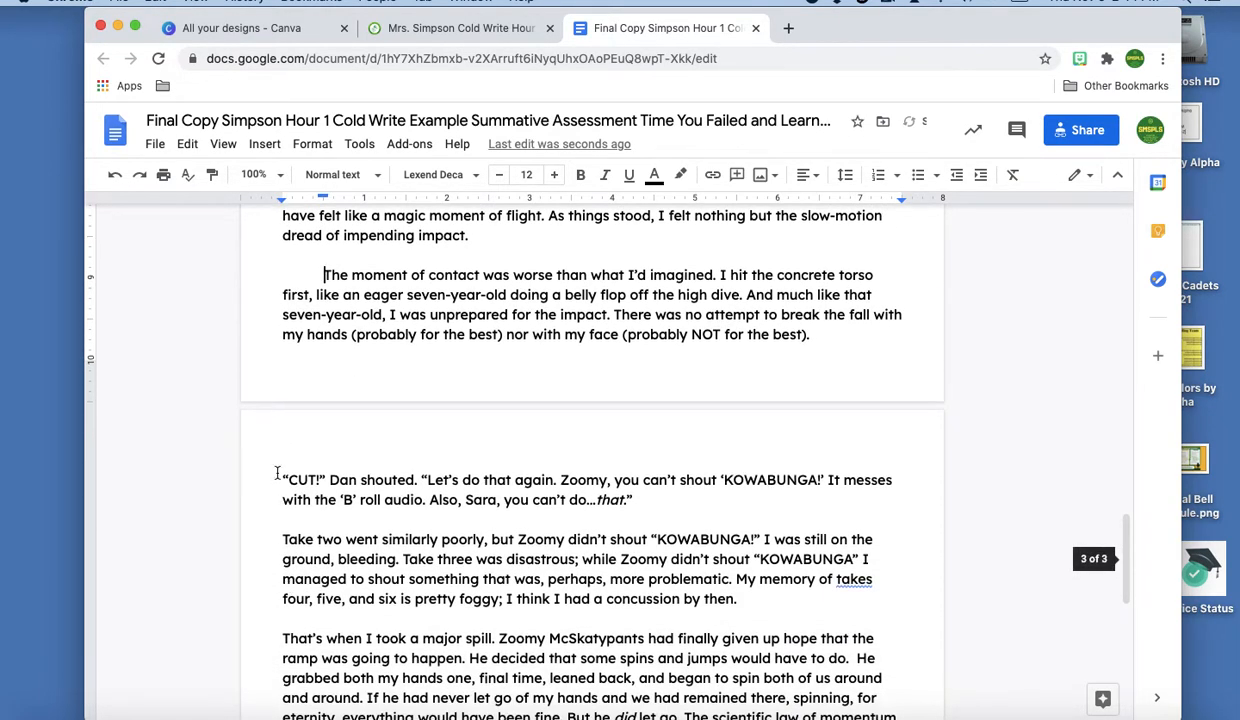
key("Tab")
left_click(278, 537)
key("Tab")
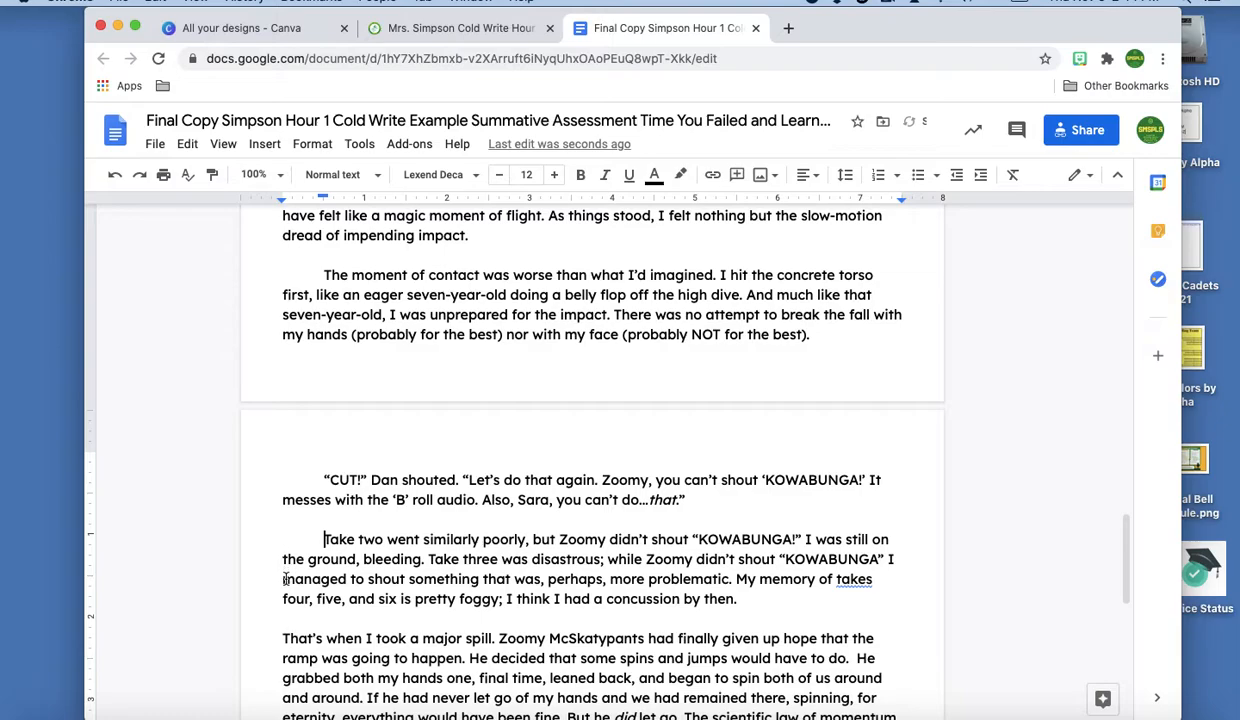
left_click(280, 636)
key("Tab")
Indent the 'And I think' and final 'It was one' paragraphs, then return to the top
scroll(280, 600, "down", 5)
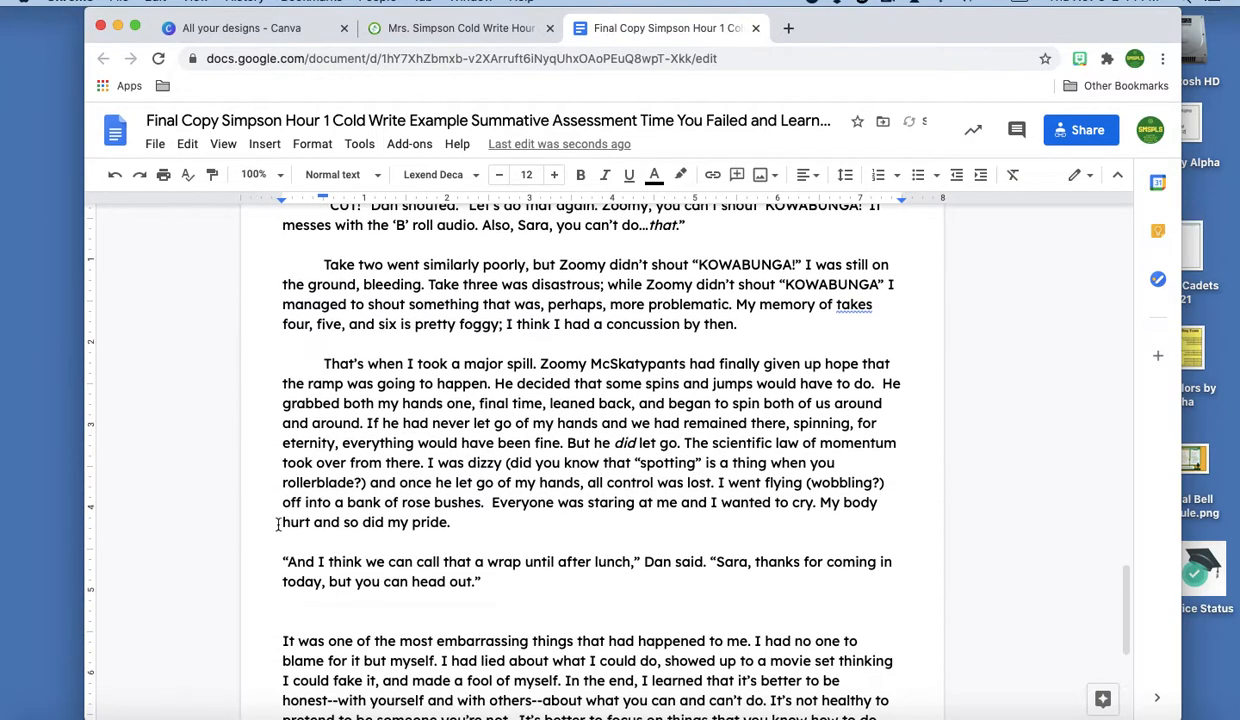
left_click(278, 561)
key("Tab")
left_click(272, 616)
key("Tab")
left_click(279, 640)
key("Tab")
scroll(279, 640, "down", 5)
scroll(590, 450, "up", 10)
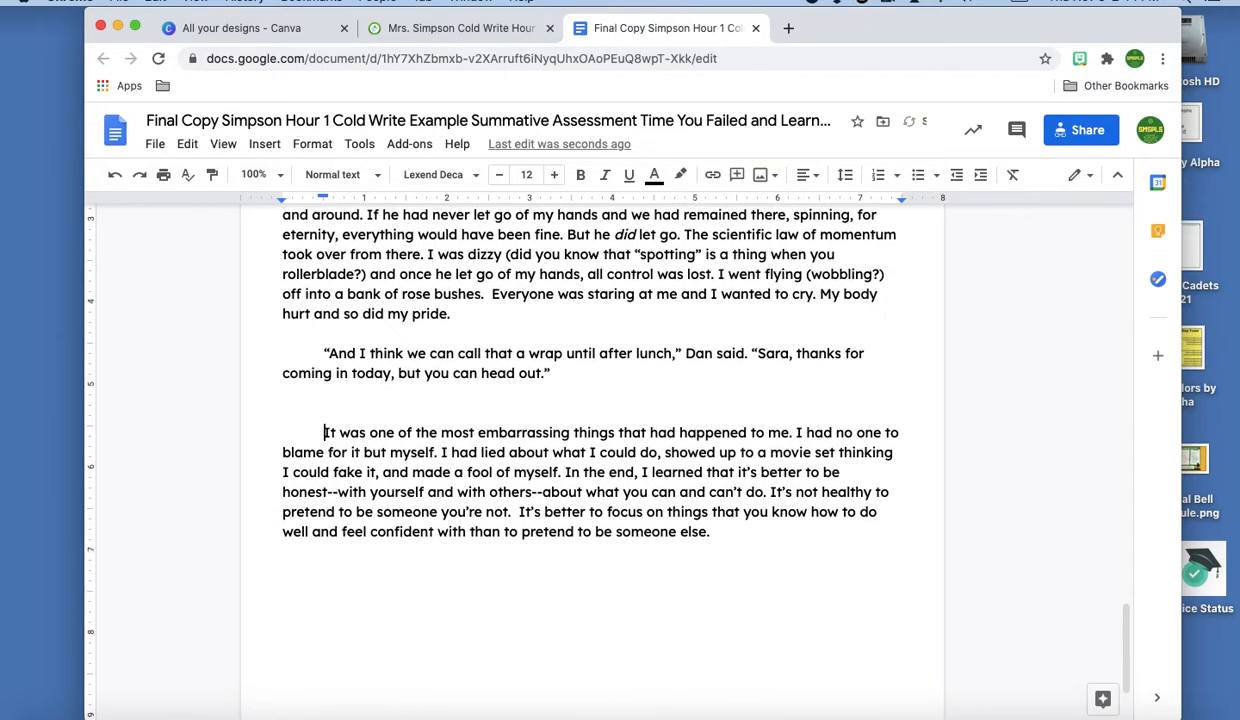
scroll(590, 450, "up", 10)
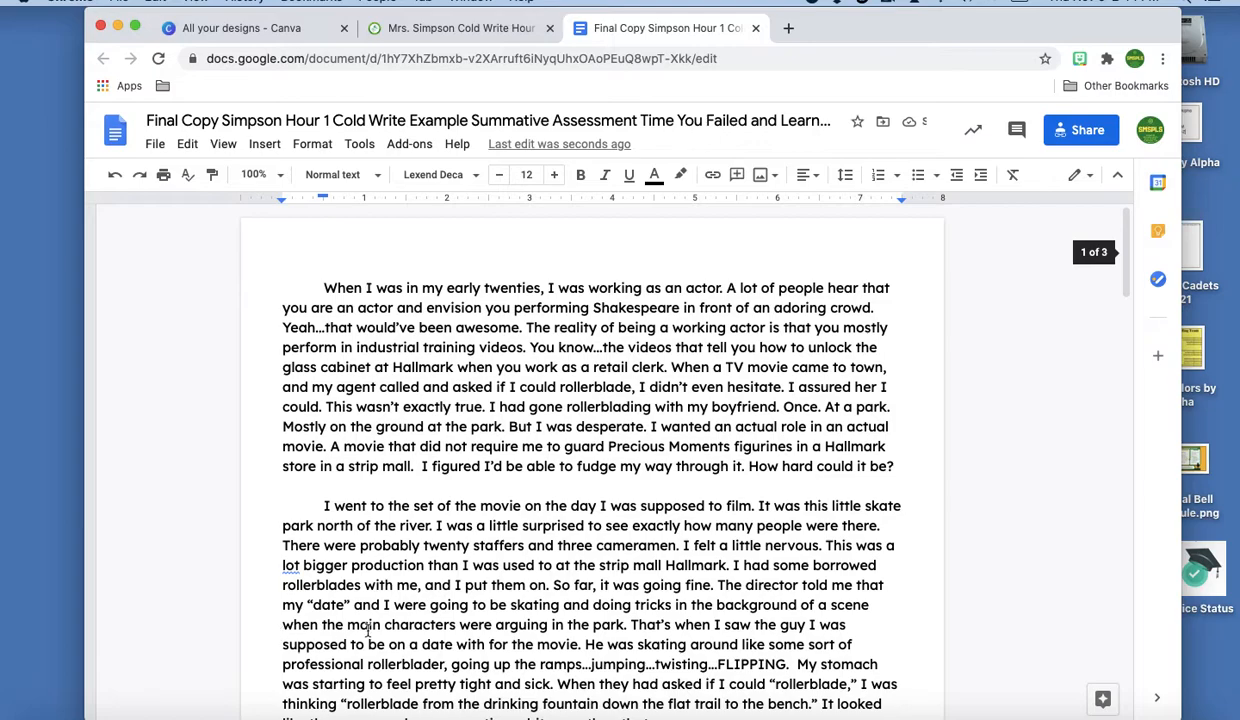
left_click(388, 485)
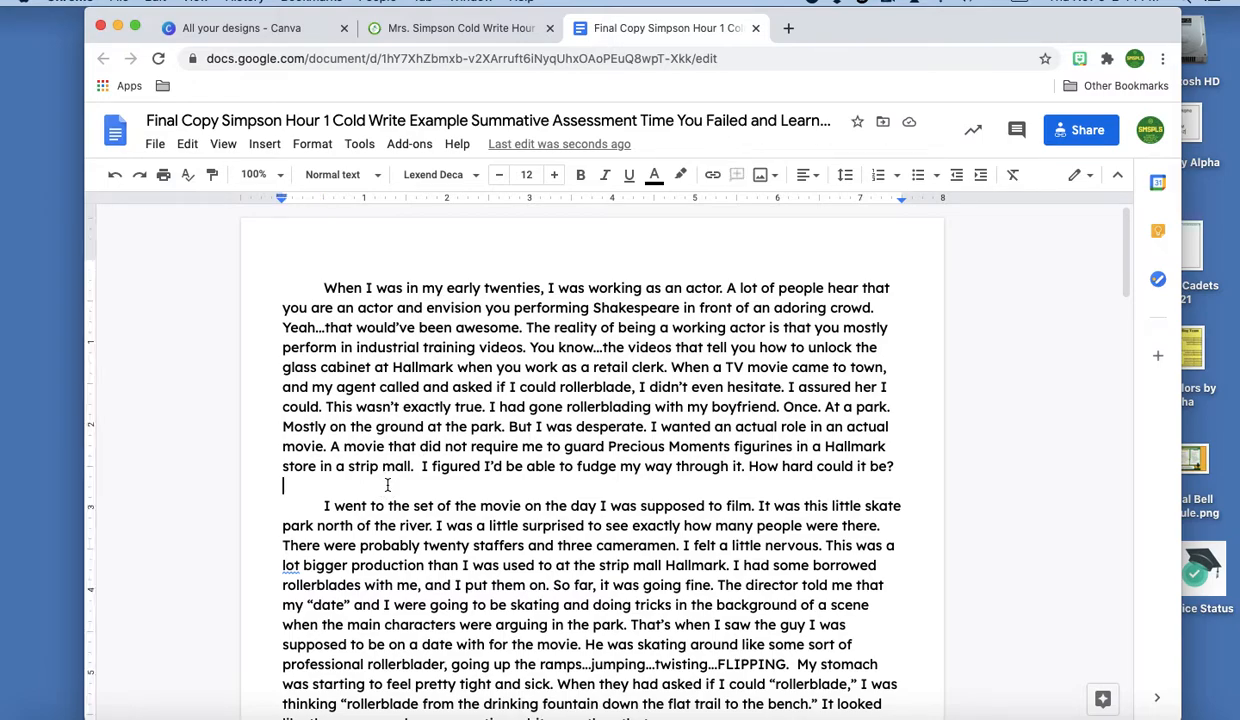
key("BackSpace")
scroll(386, 487, "down", 5)
left_click(360, 468)
key("BackSpace")
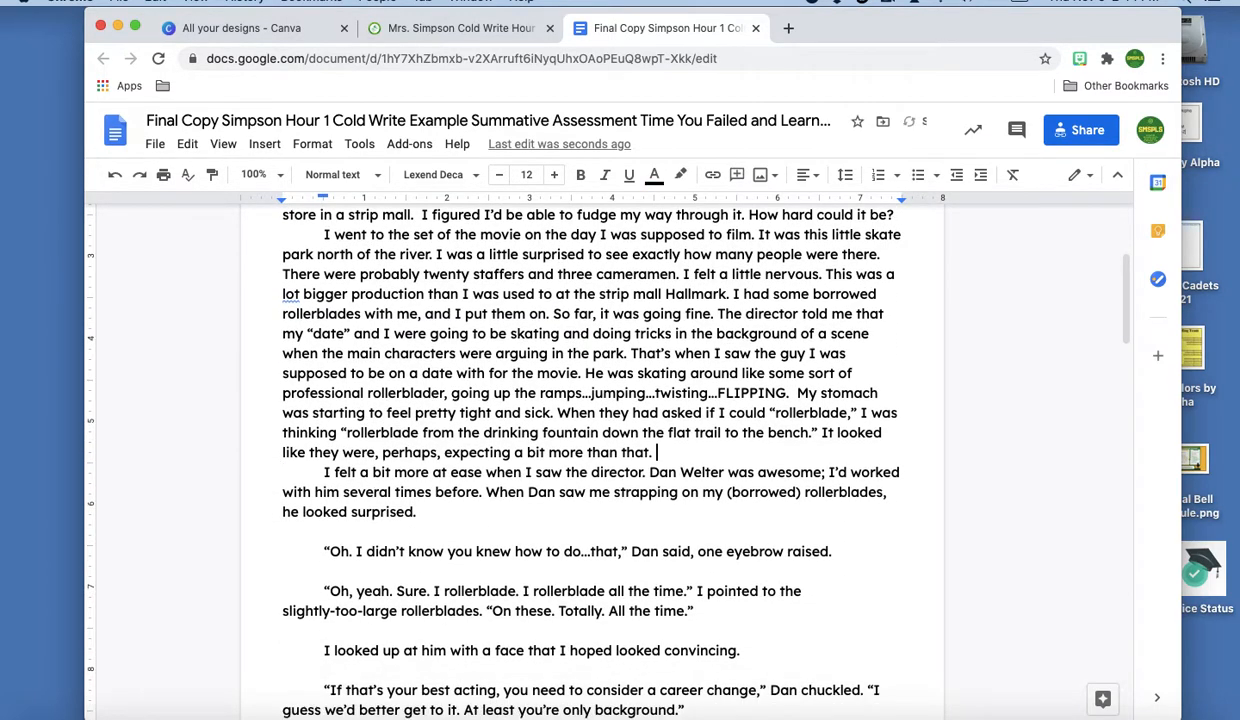
left_click(348, 528)
key("BackSpace")
left_click(362, 549)
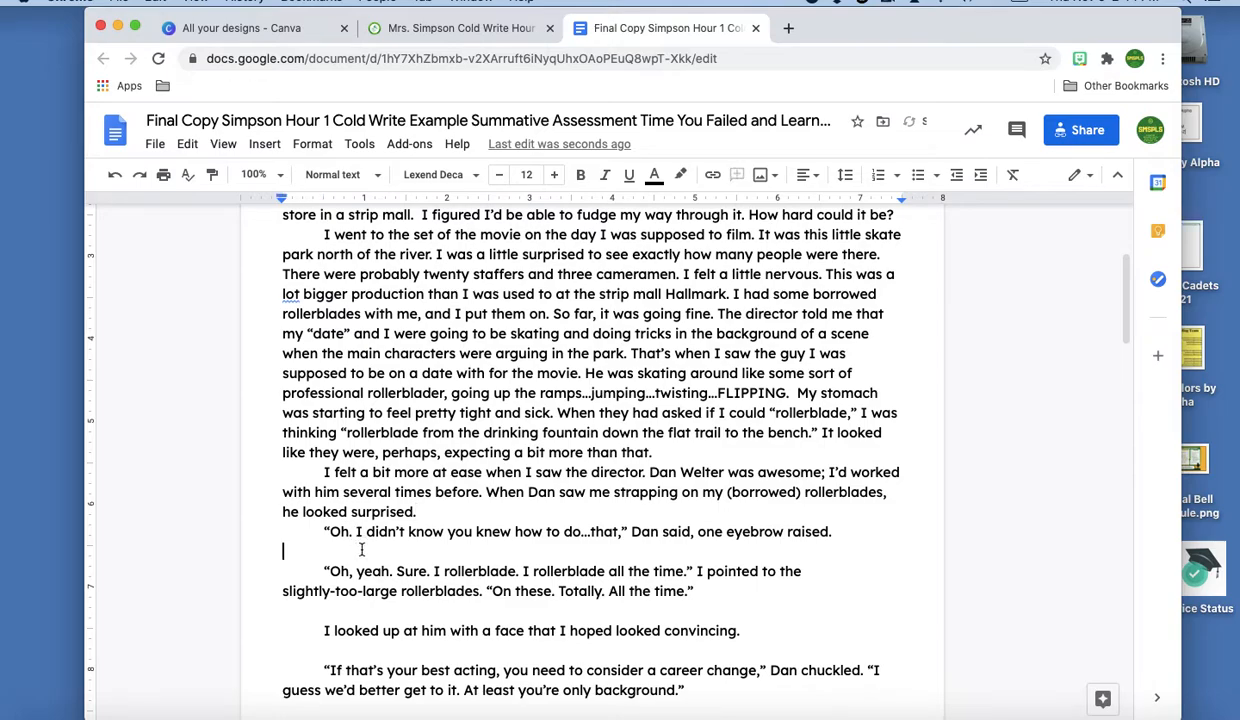
key("BackSpace")
left_click(358, 591)
key("BackSpace")
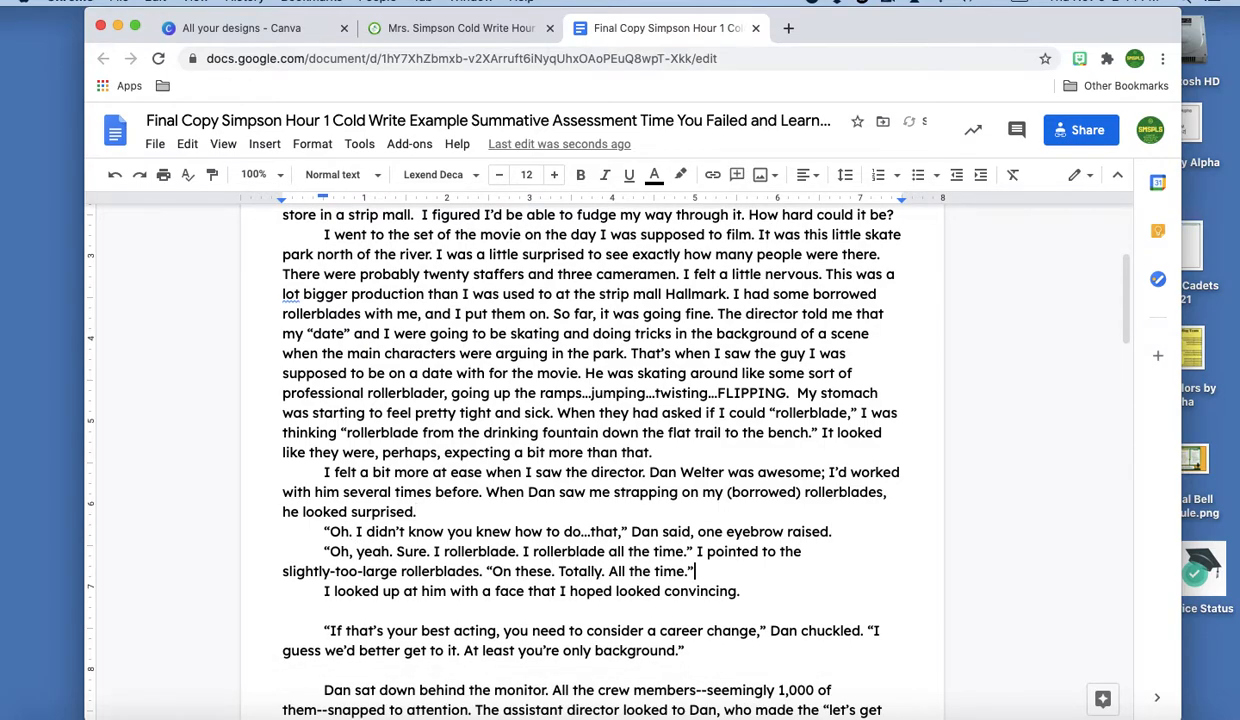
left_click(363, 613)
key("BackSpace")
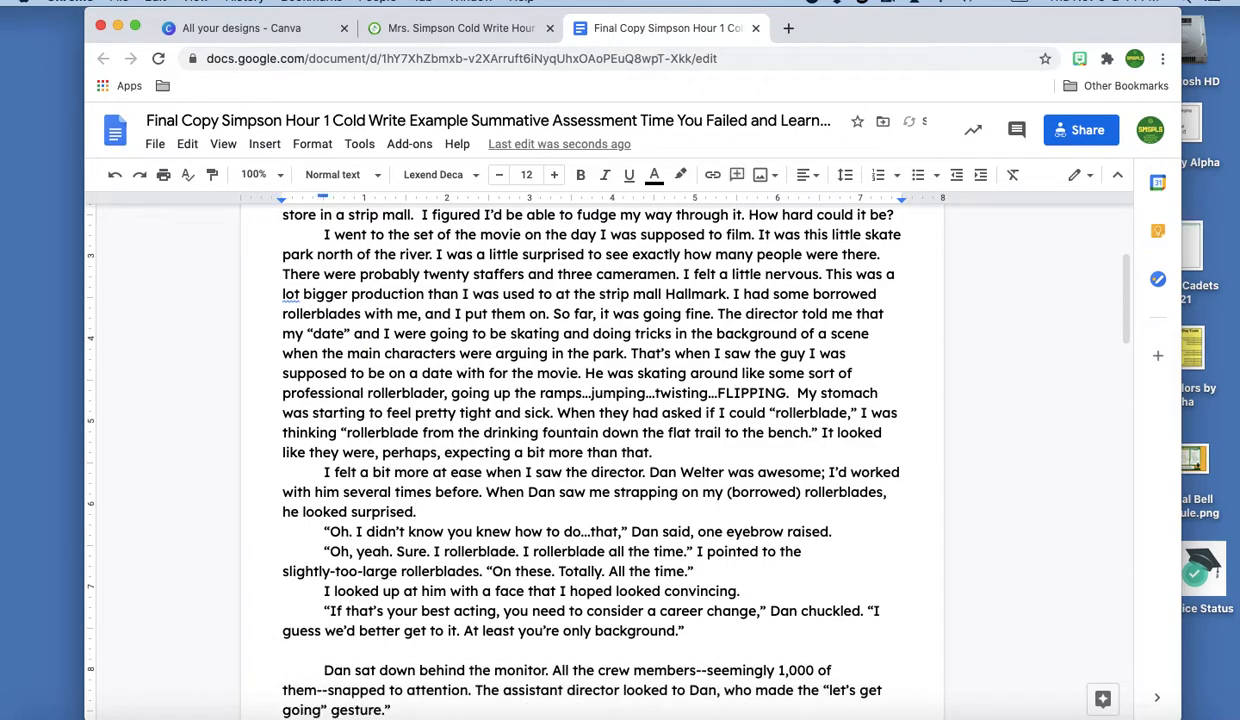
left_click(285, 650)
key("BackSpace")
scroll(266, 513, "down", 4)
left_click(319, 478)
key("BackSpace")
left_click(339, 504)
key("BackSpace")
scroll(330, 470, "down", 4)
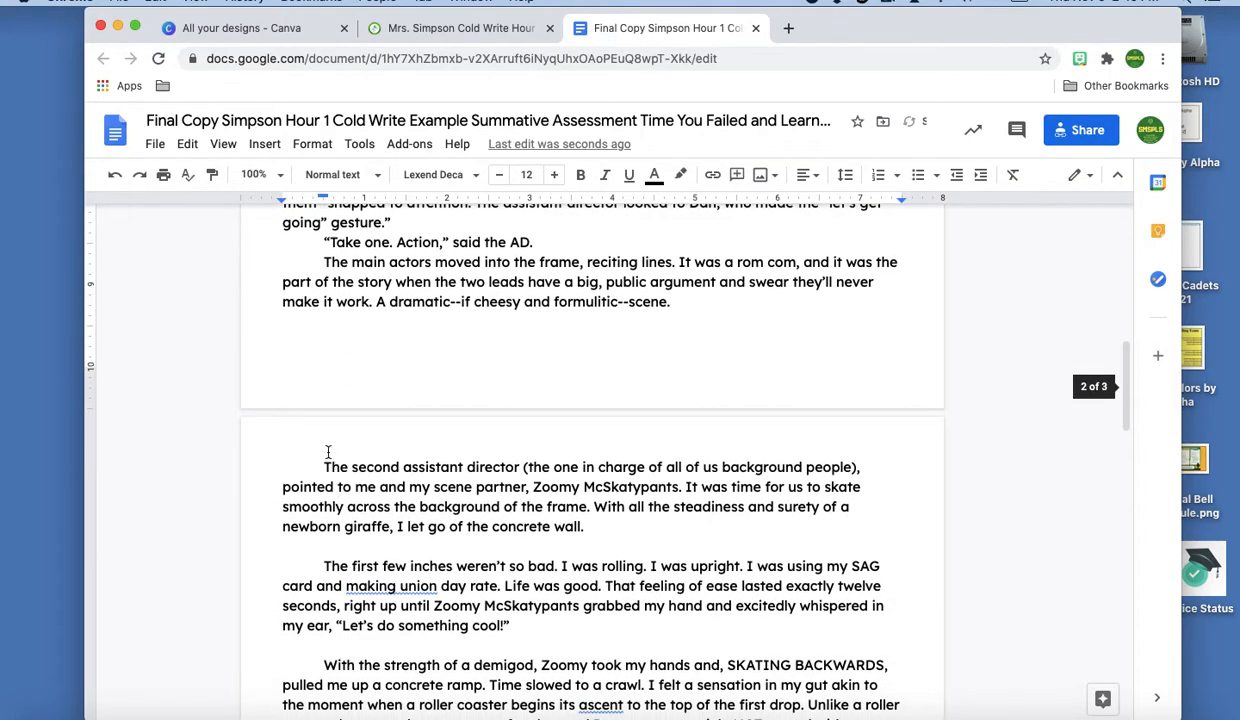
left_click(309, 370)
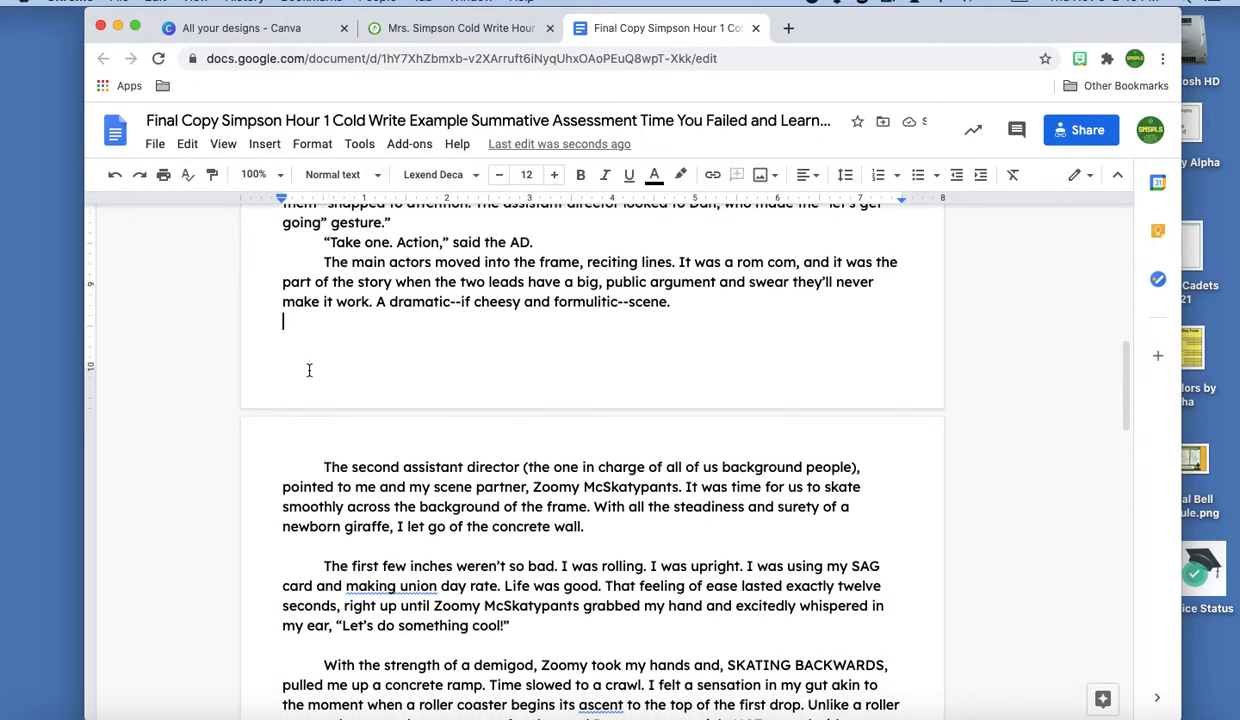
key("BackSpace")
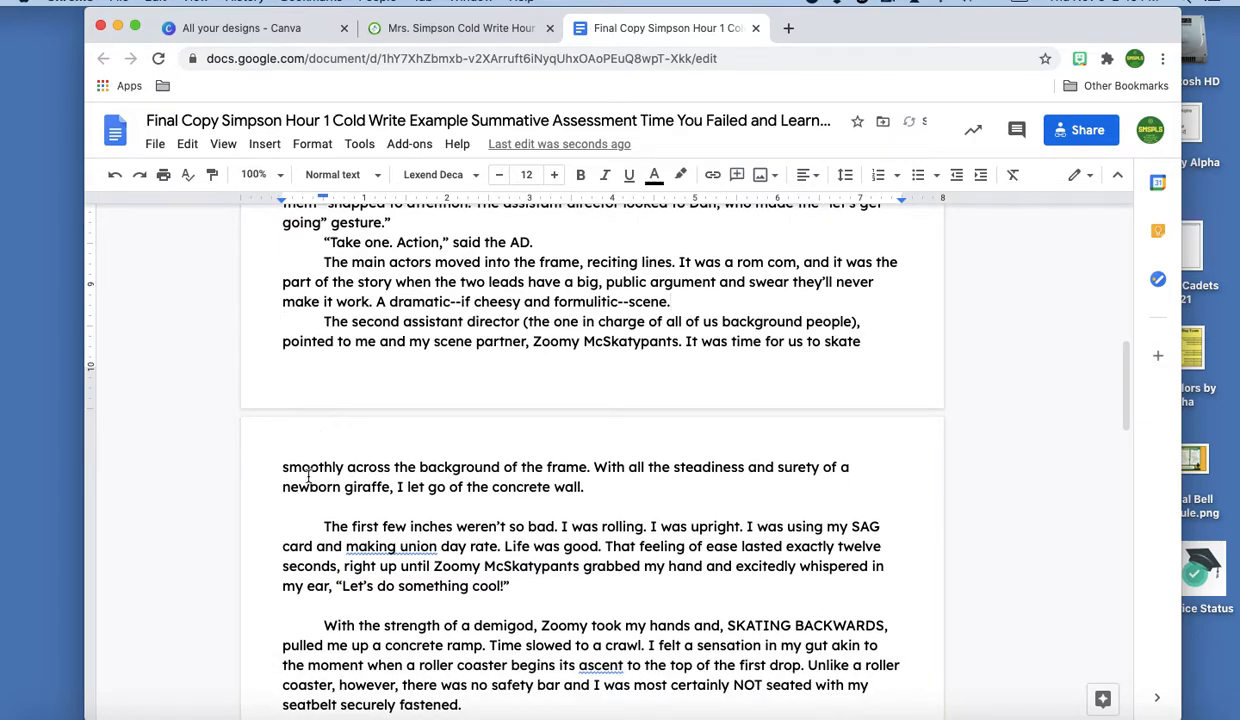
left_click(310, 505)
key("BackSpace")
left_click(319, 584)
key("BackSpace")
scroll(330, 560, "down", 3)
left_click(330, 524)
key("BackSpace")
left_click(349, 566)
key("BackSpace")
scroll(349, 550, "down", 5)
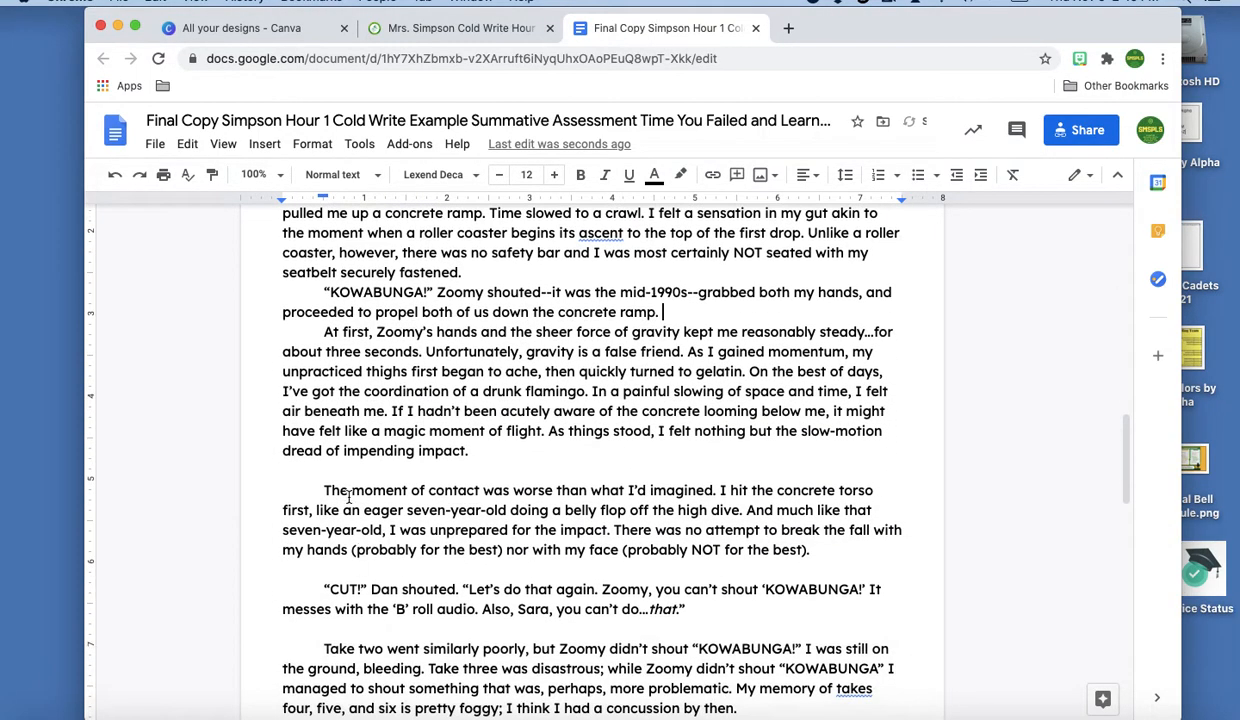
left_click(338, 466)
key("BackSpace")
left_click(366, 549)
key("BackSpace")
left_click(370, 589)
key("BackSpace")
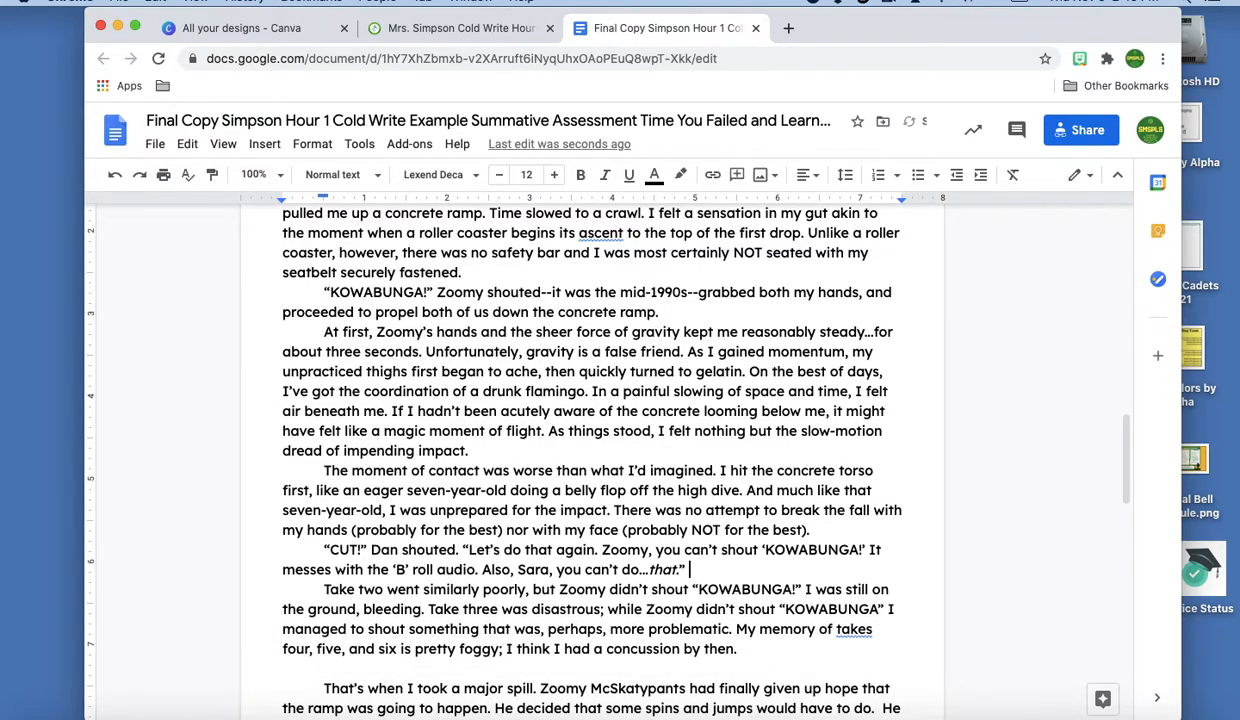
scroll(366, 420, "down", 4)
left_click(364, 454)
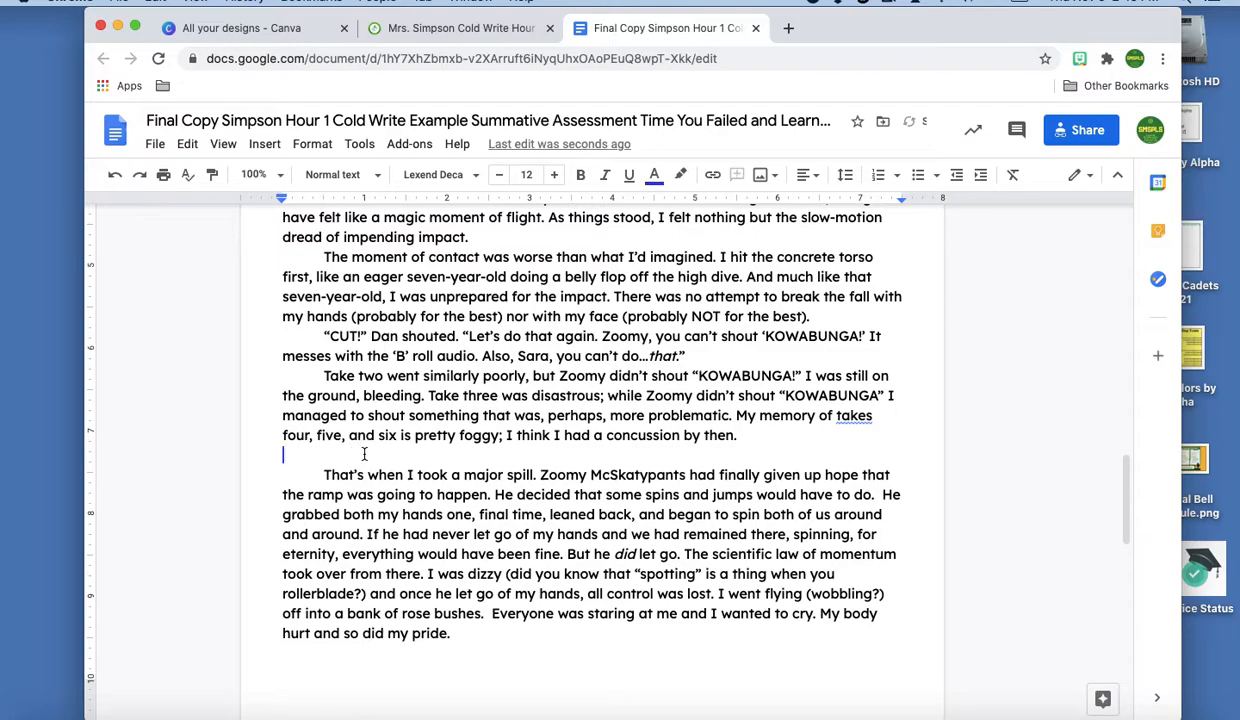
key("BackSpace")
scroll(364, 458, "down", 5)
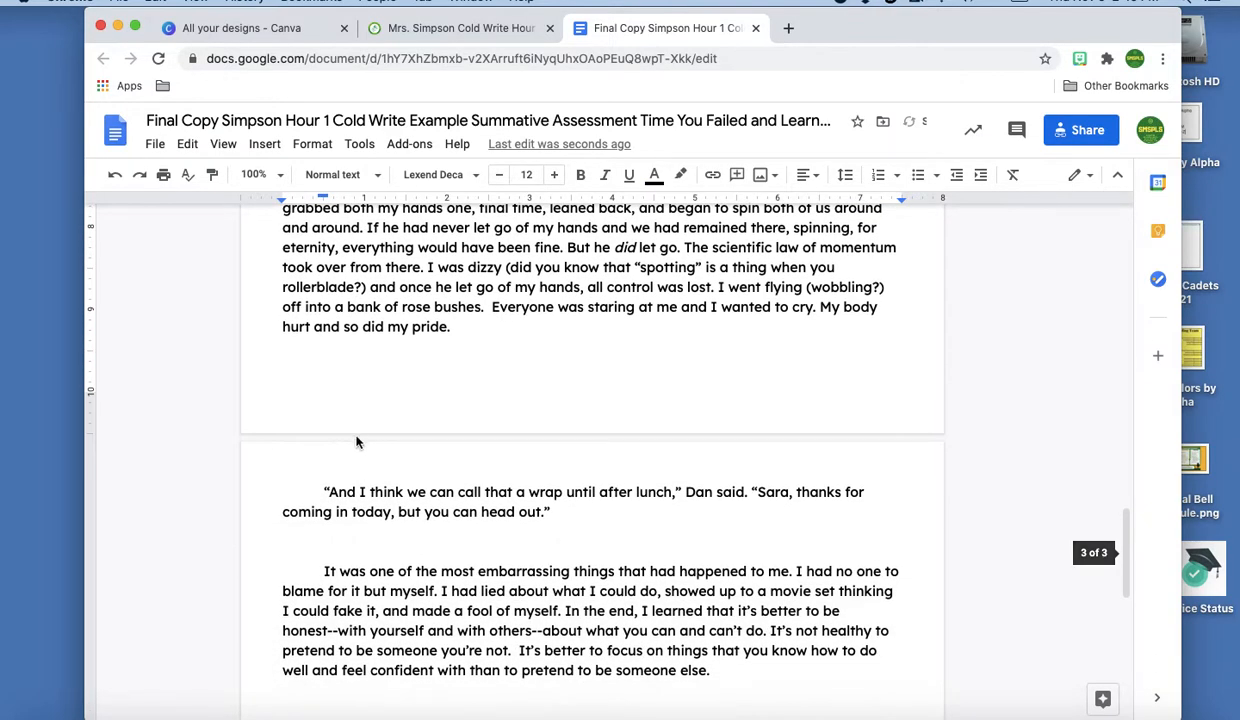
left_click(332, 399)
key("BackSpace")
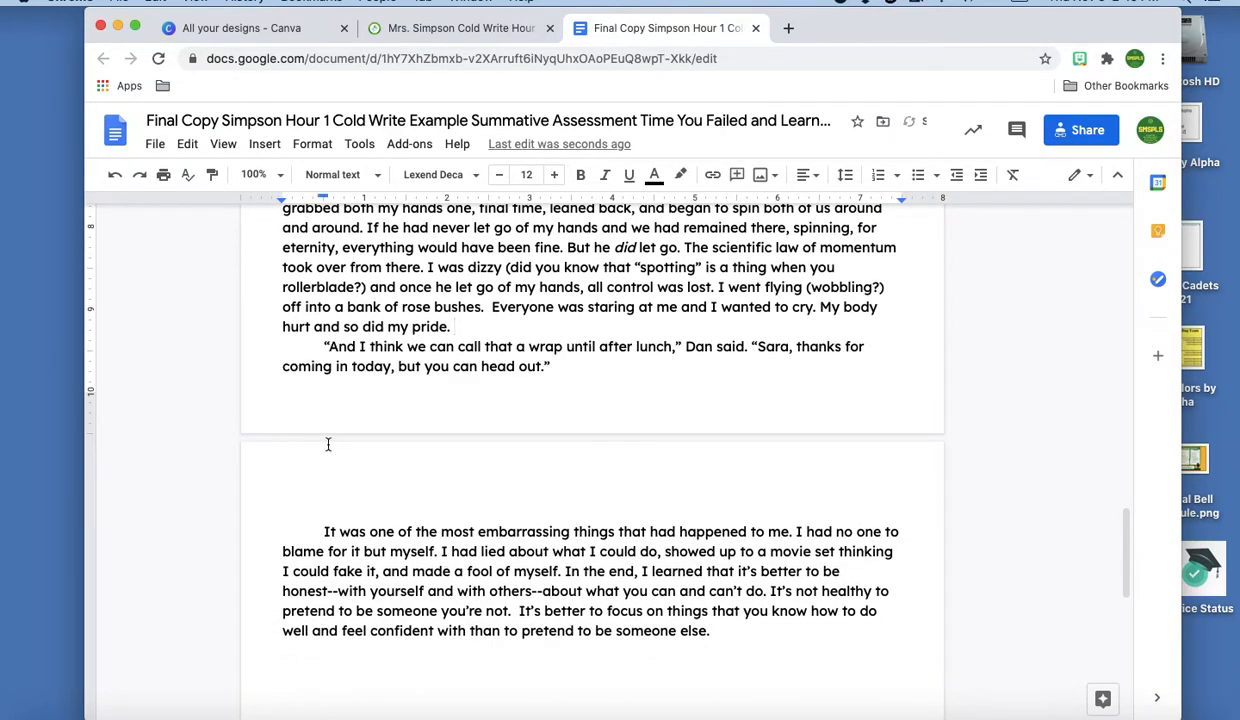
left_click(322, 503)
key("BackSpace")
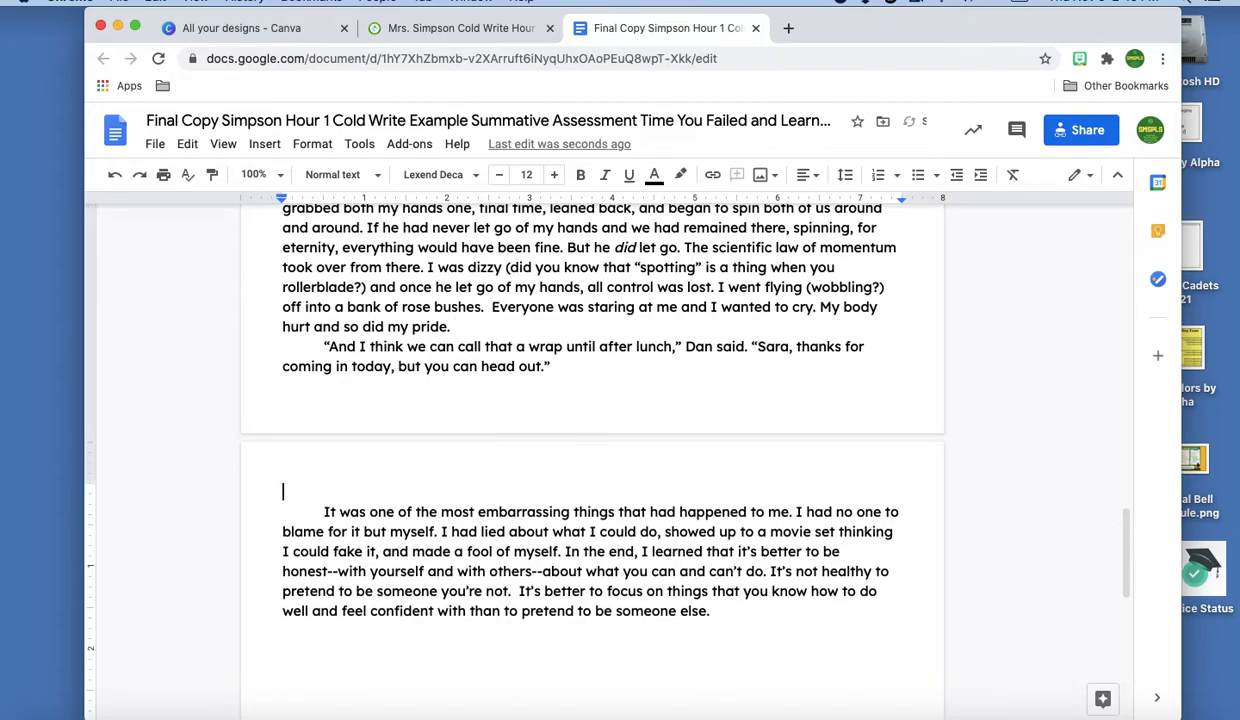
key("BackSpace")
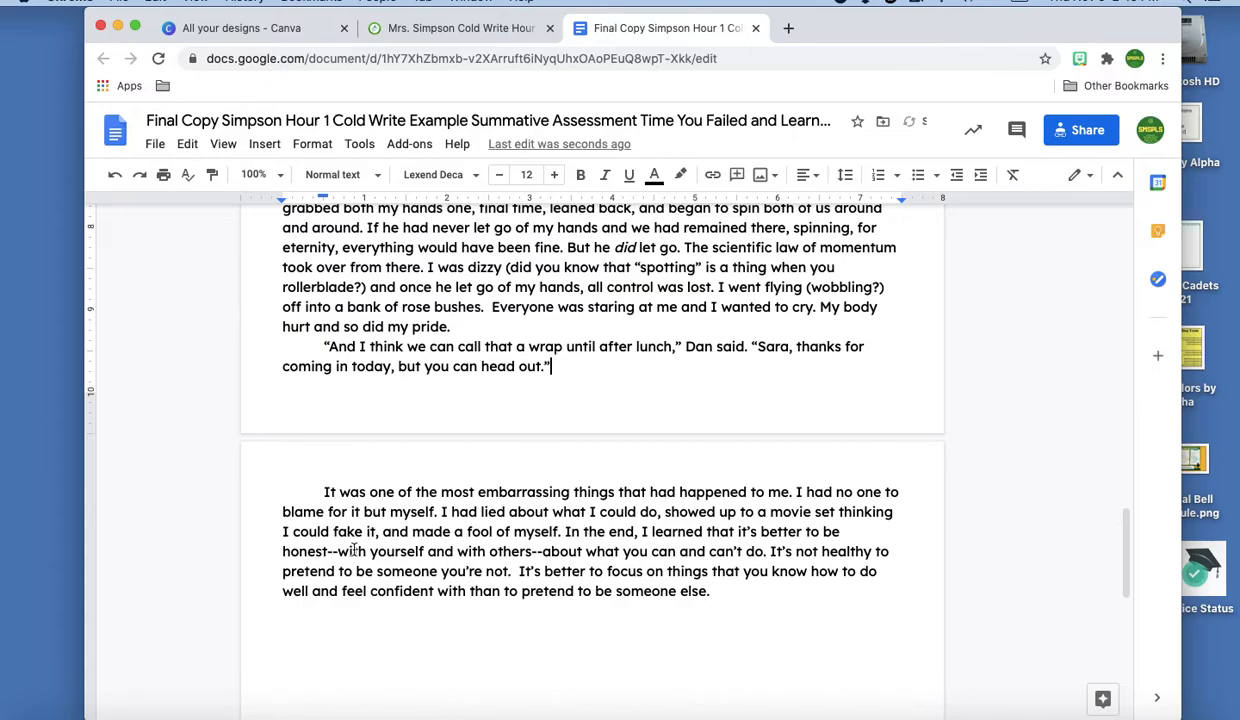
scroll(372, 551, "up", 20)
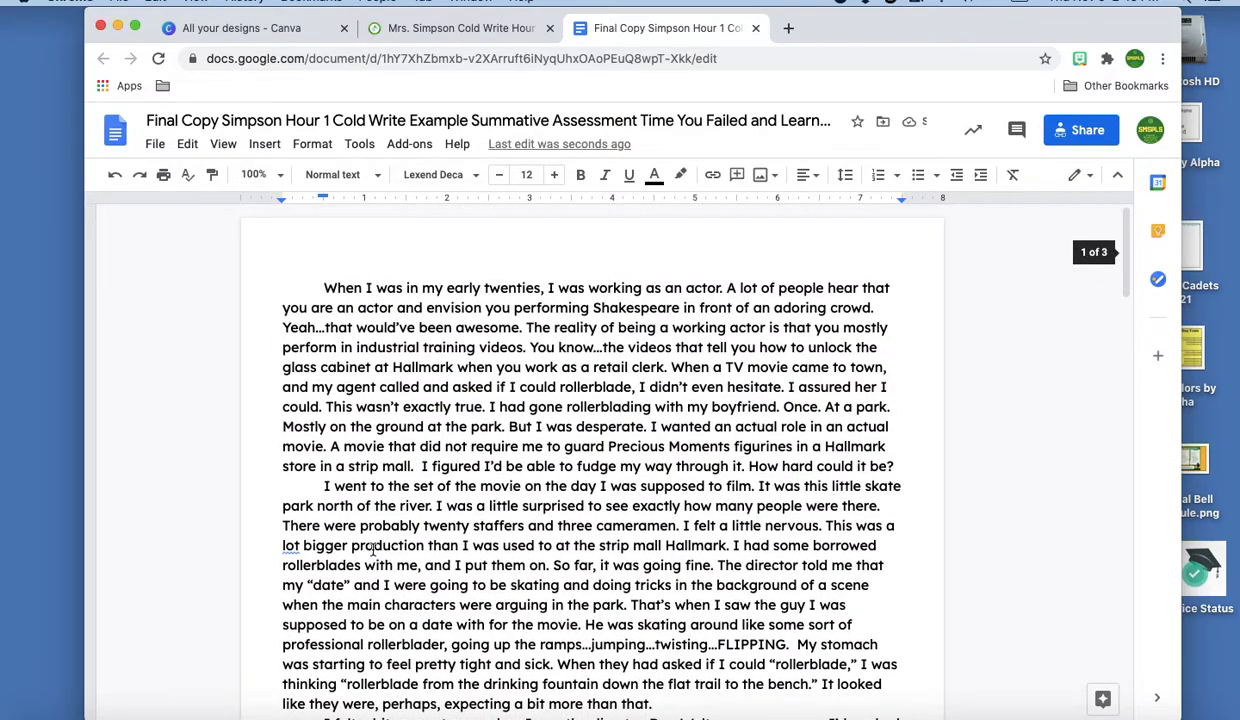
Type the student's name, the teachers' names, ELA and 6 November 2020 on separate lines, plus a blank line
left_click(299, 248)
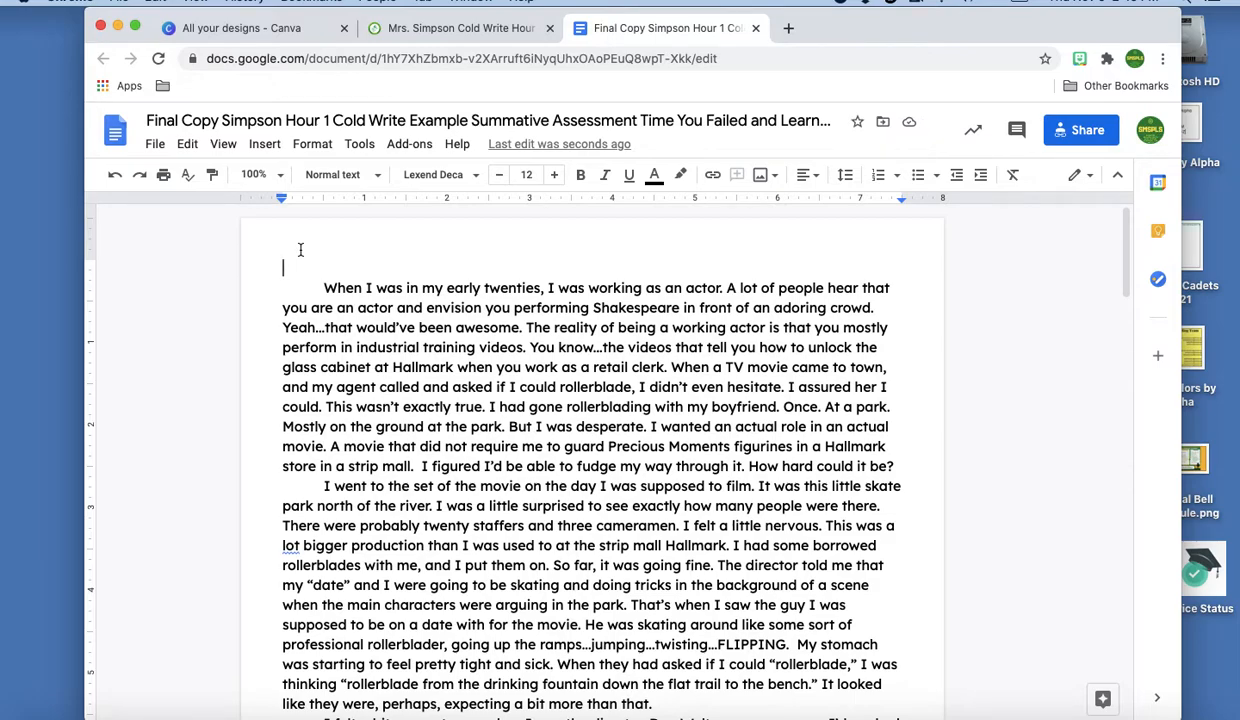
key("Return")
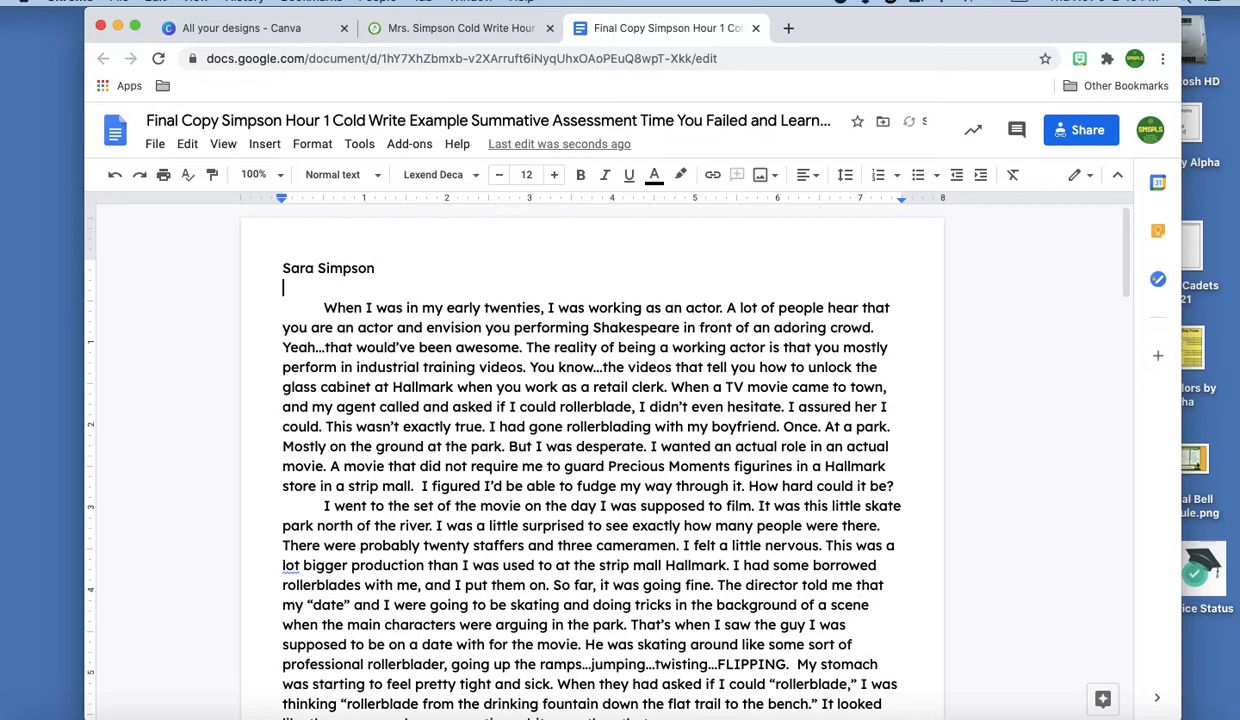
type("Miss Miller and Mrs. Simpson")
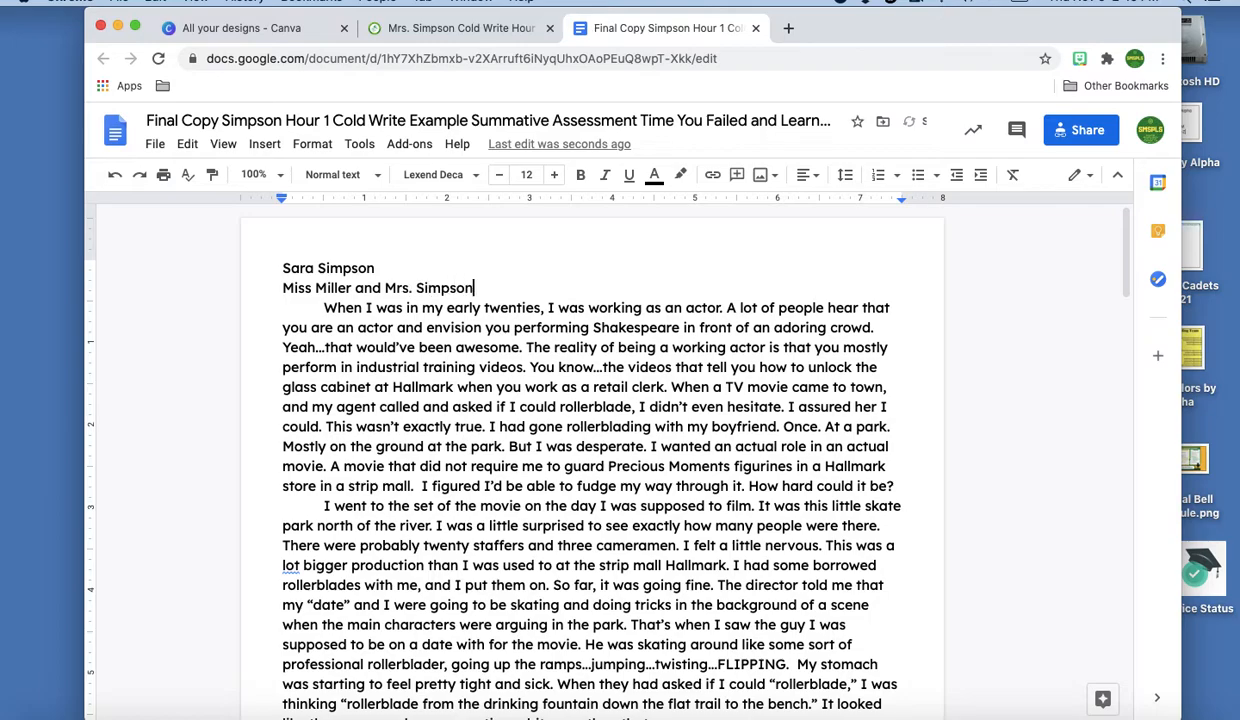
key("Return")
type("ELA1")
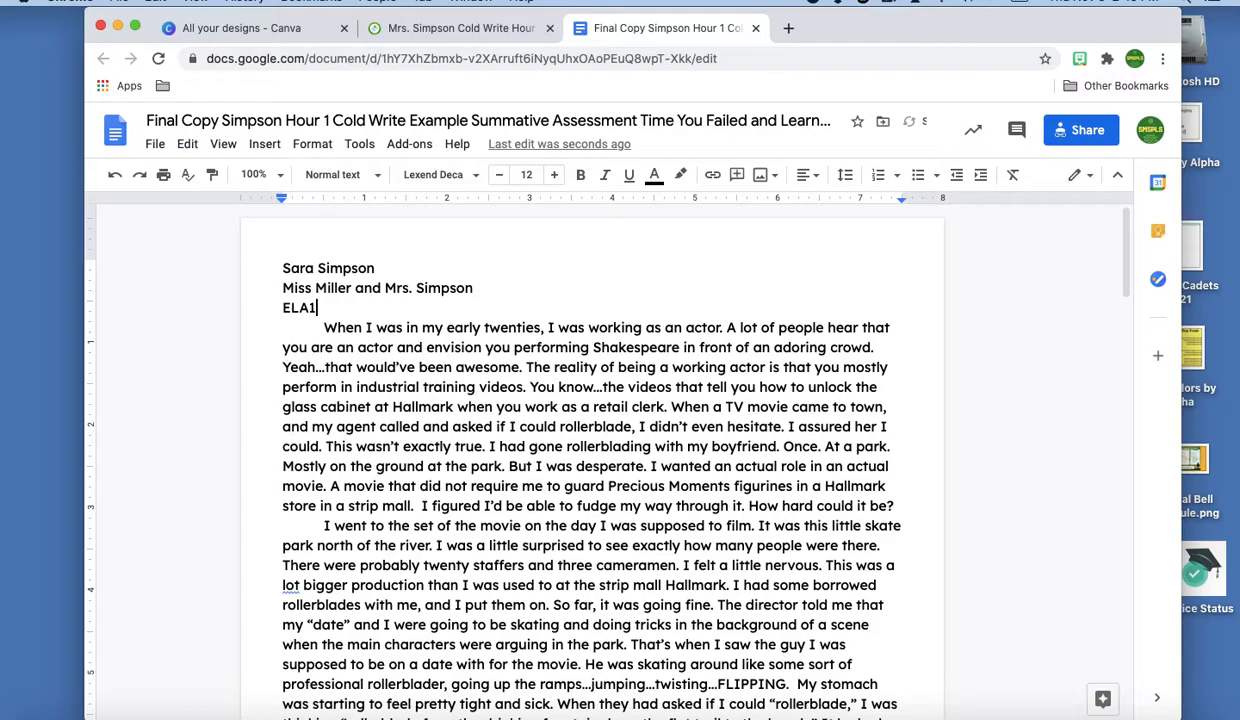
key("Return")
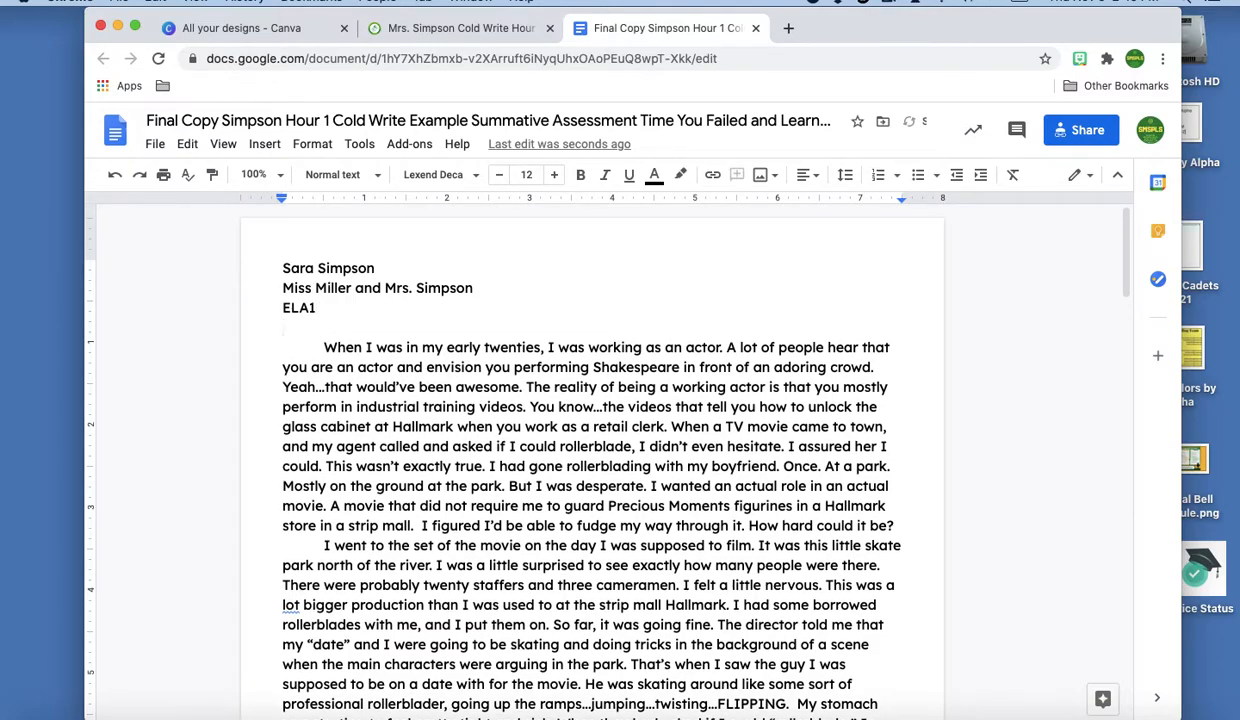
type("6 November 2020")
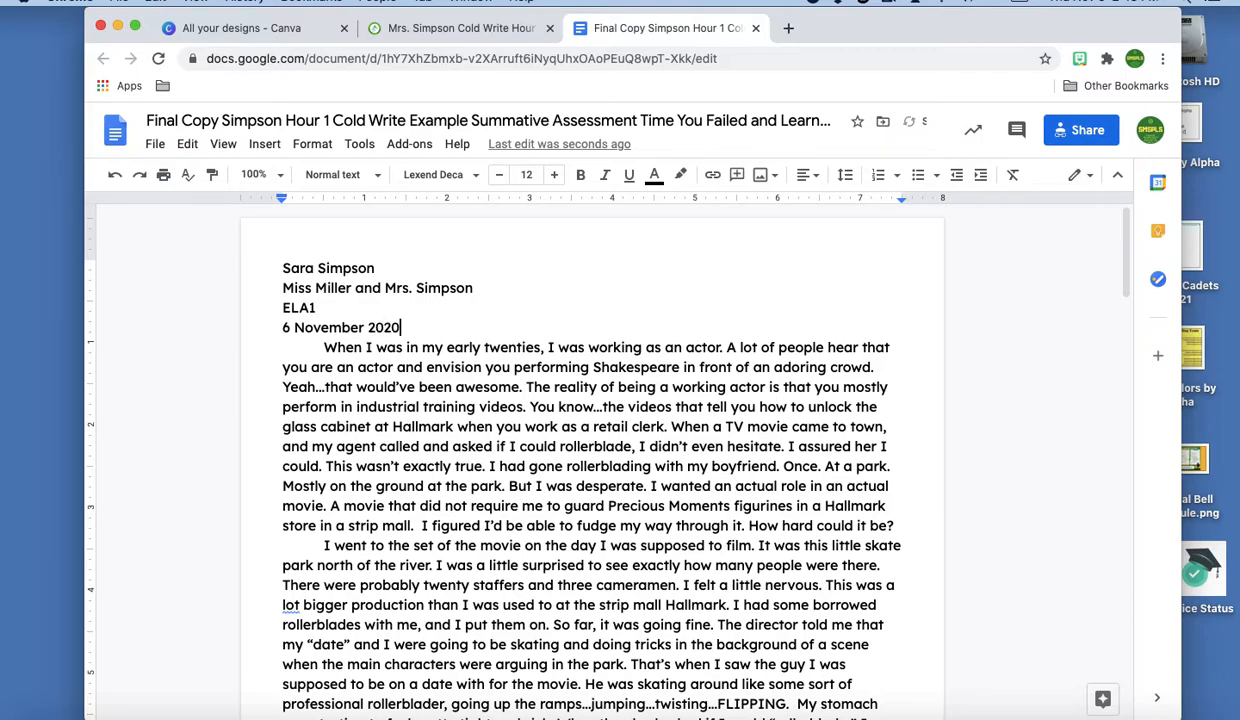
key("Return")
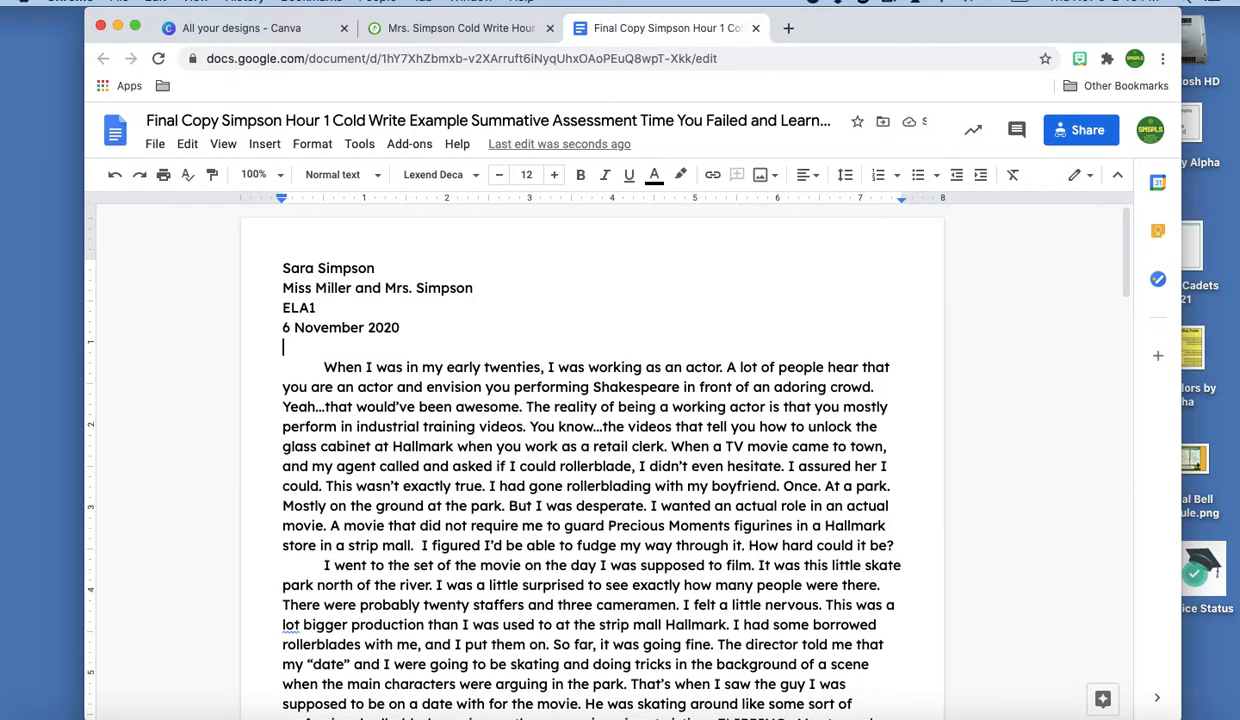
key("Return")
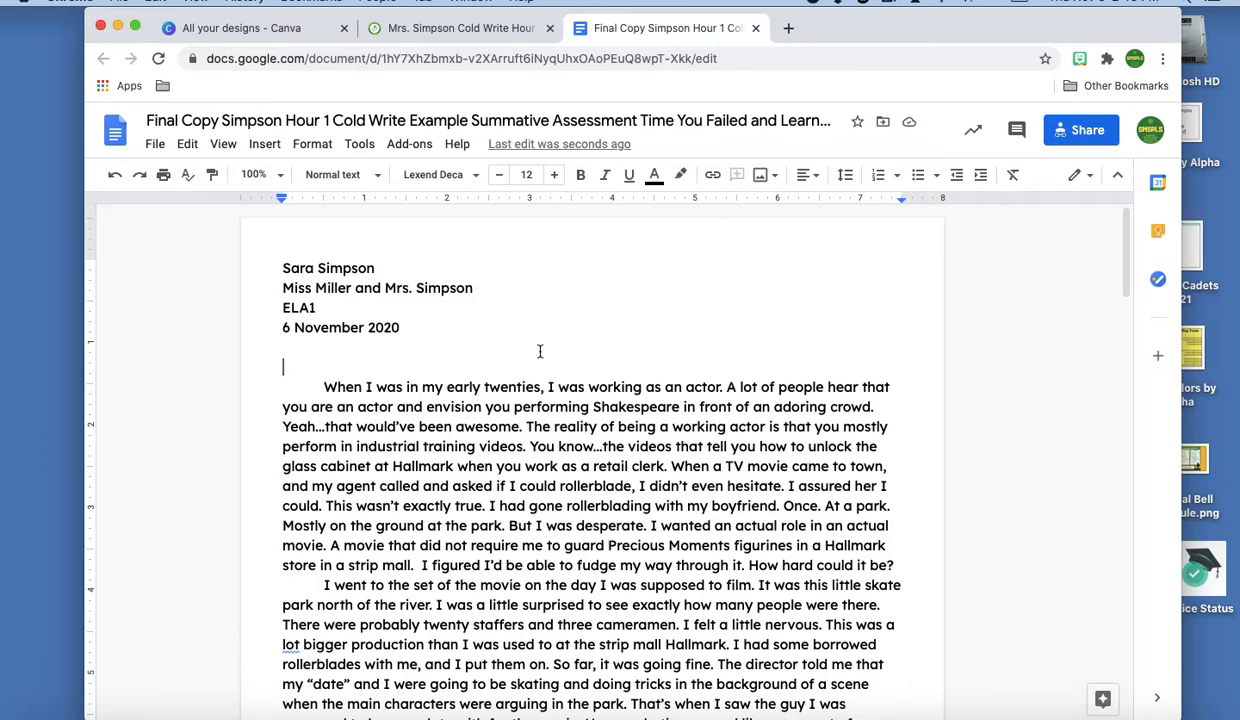
Center-align the empty line and type the title 'Rolling Towards Disaster'
left_click(805, 175)
left_click(760, 206)
type("Rol")
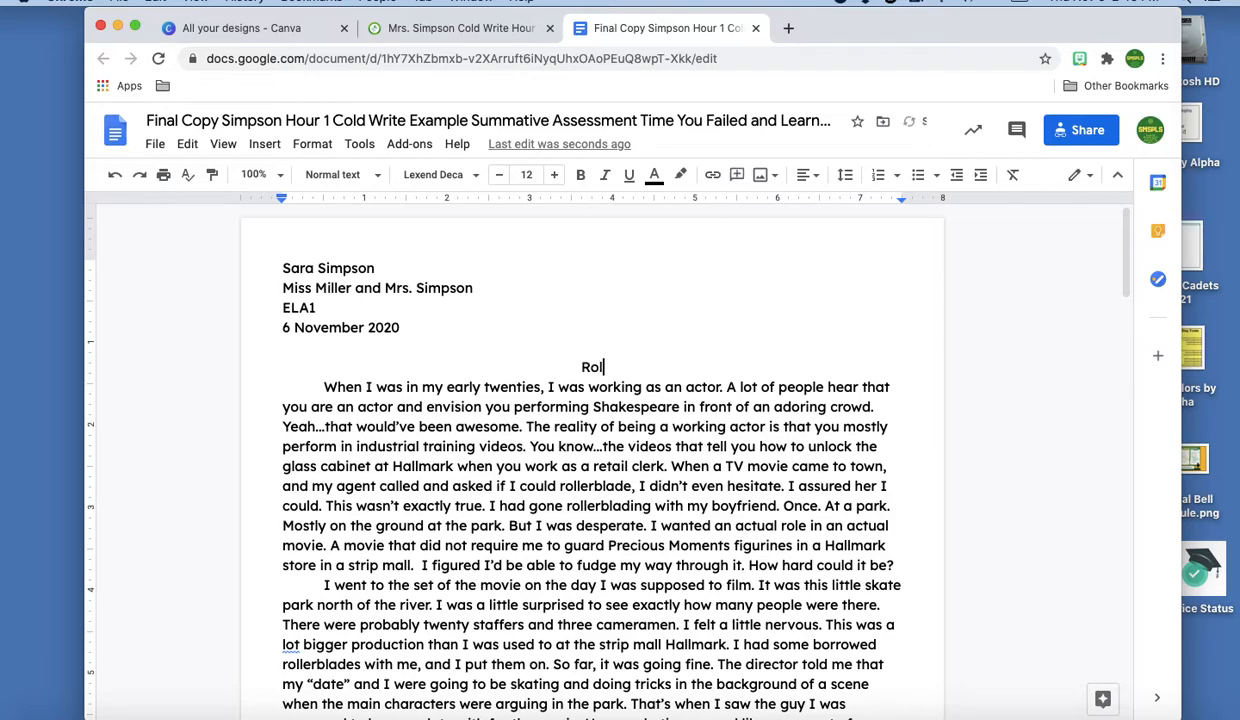
type("ling Towards Disaster")
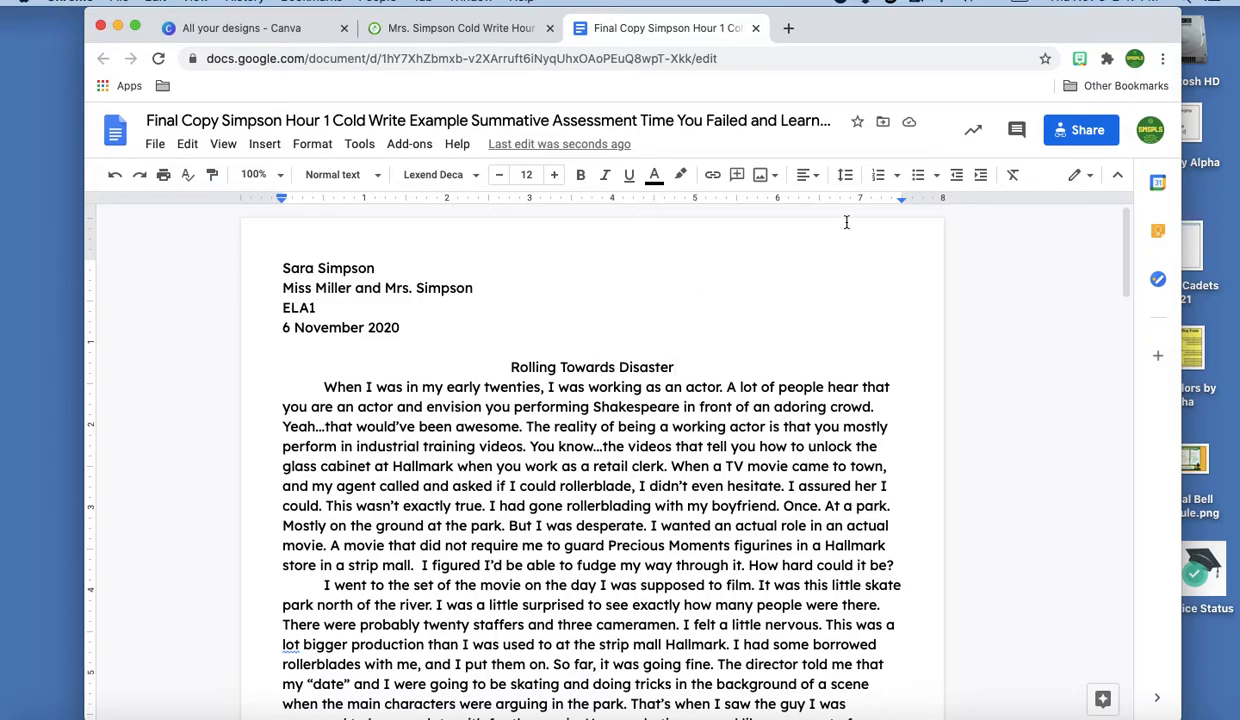
key("super+a")
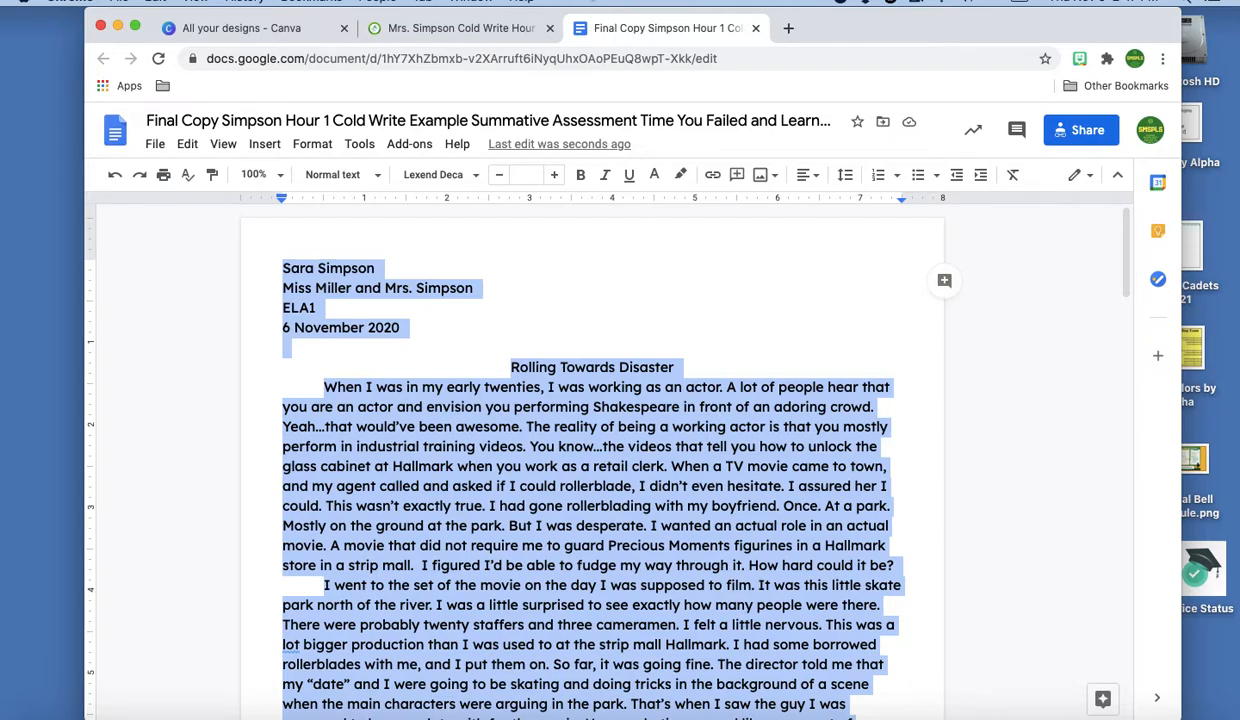
Change the selected text, including the heading and title, to Times New Roman at size 12
left_click(476, 178)
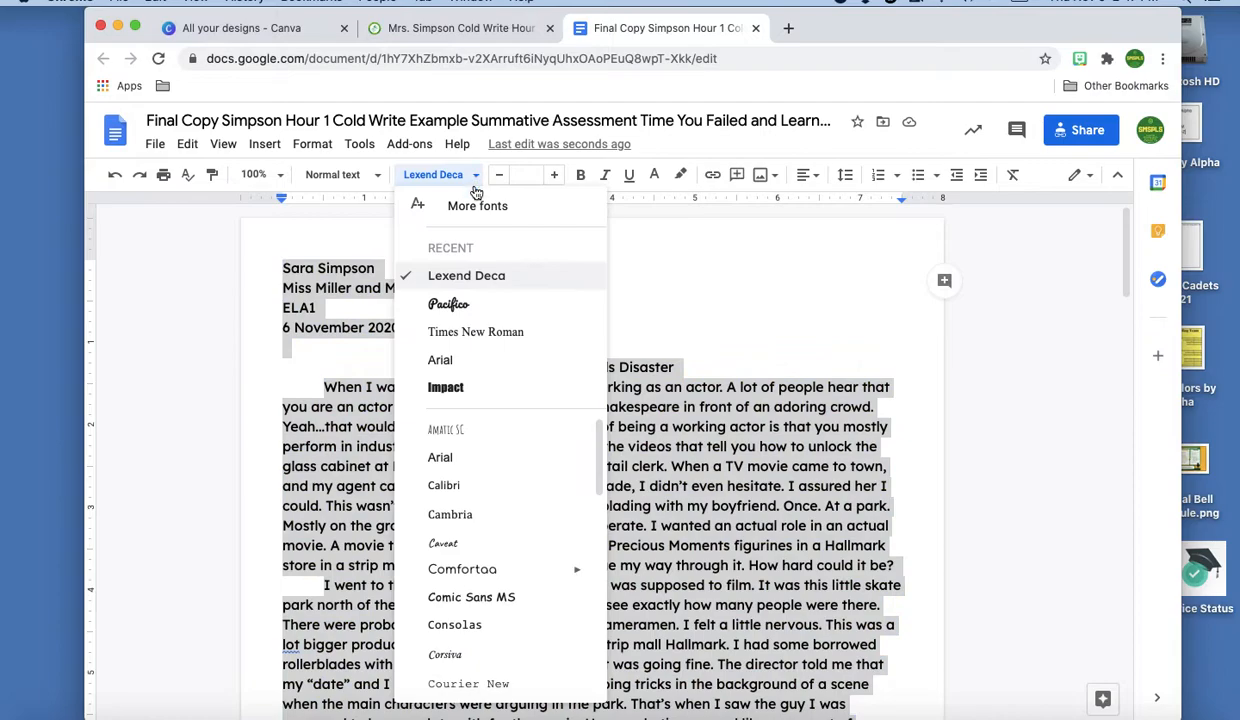
left_click(459, 335)
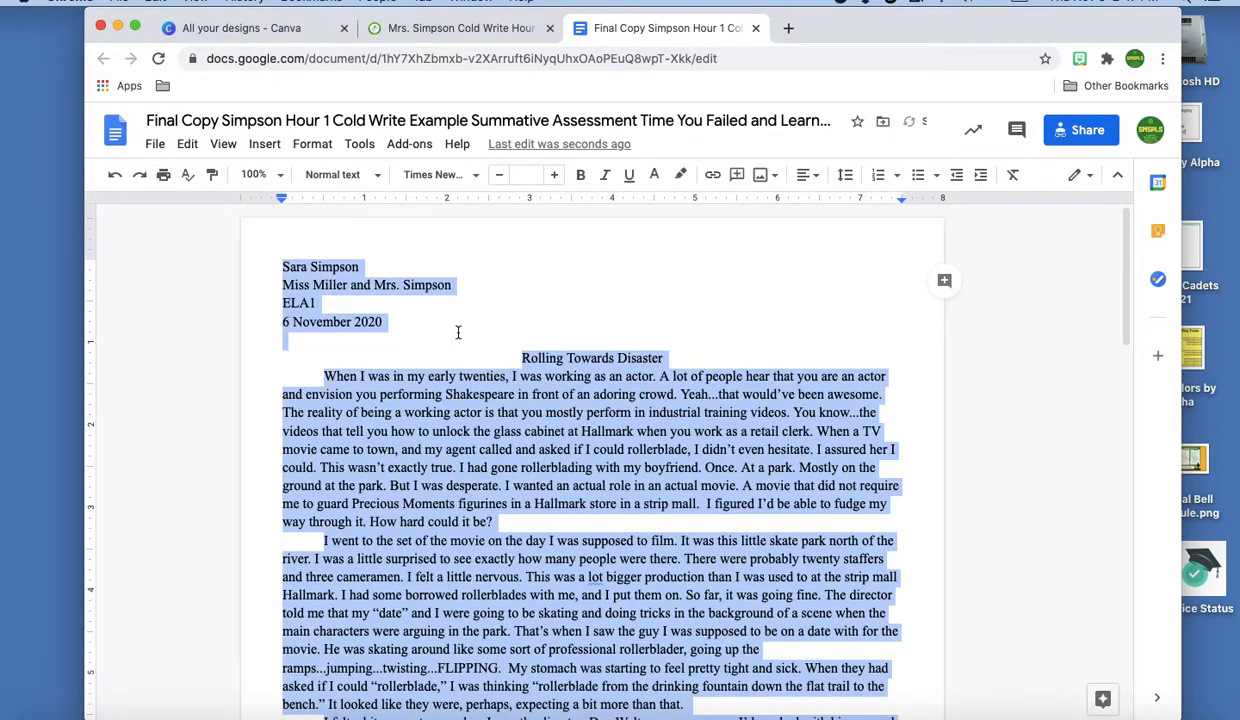
left_click(524, 174)
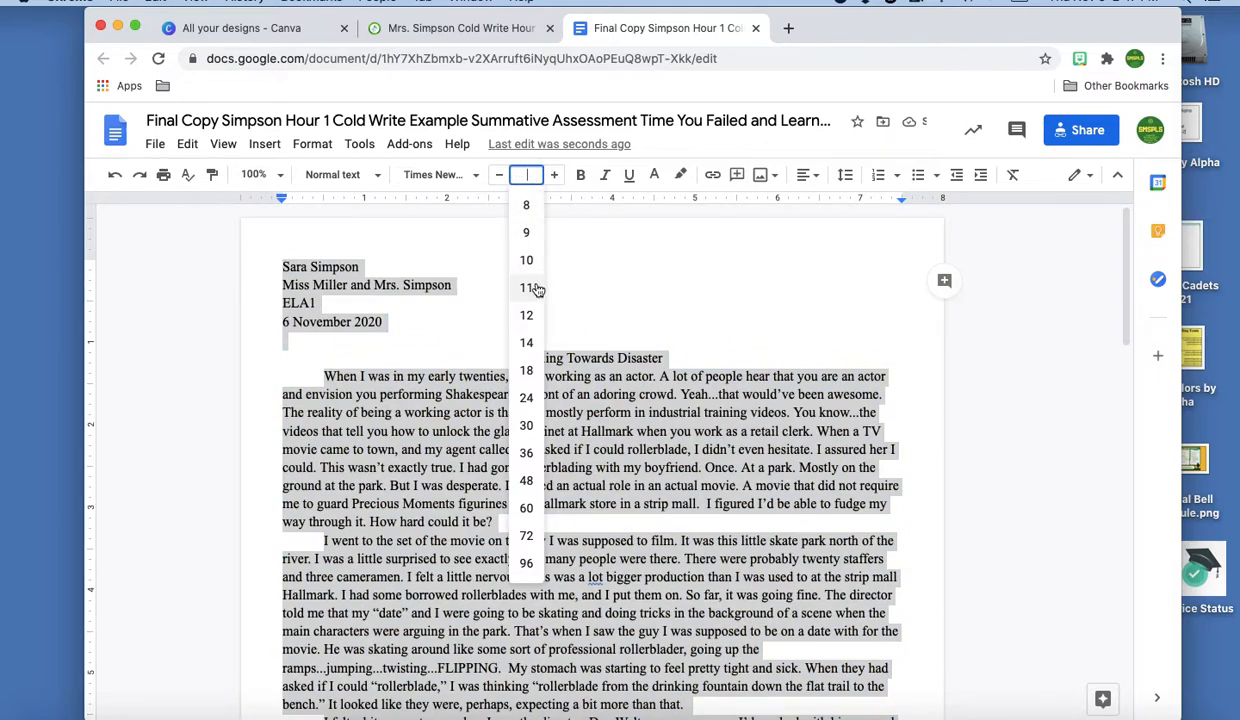
left_click(526, 316)
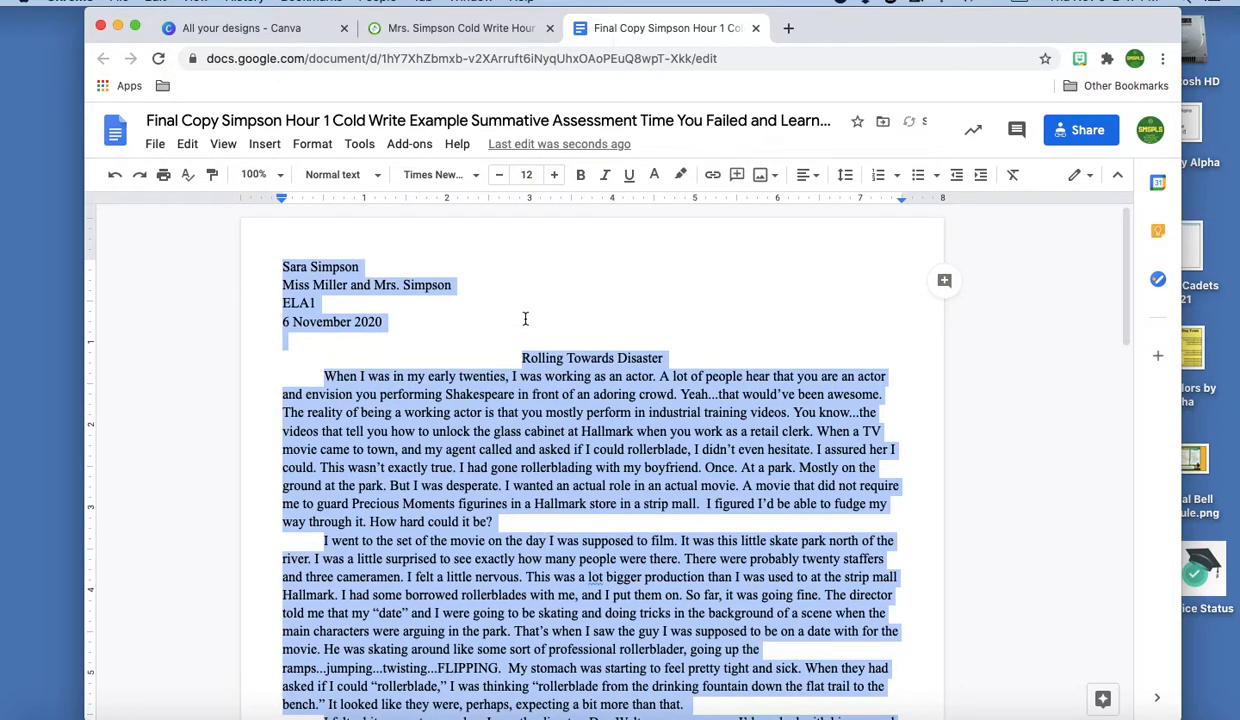
left_click(277, 265)
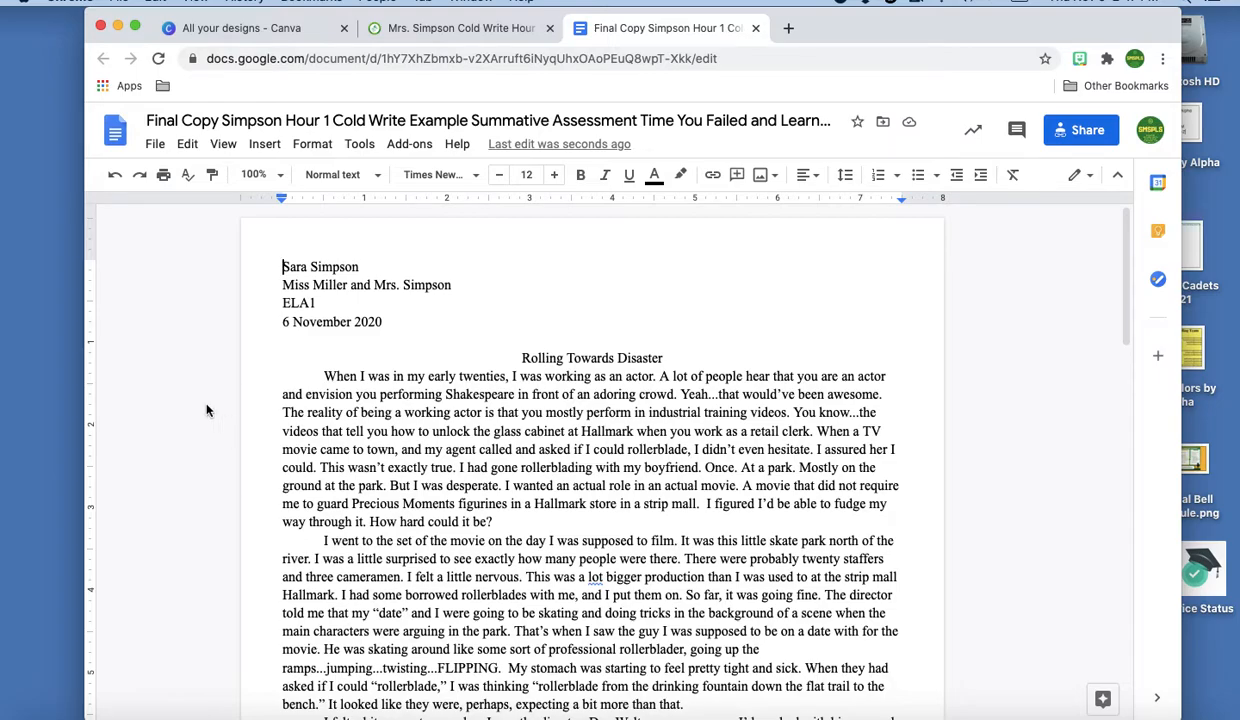
In Page setup, change the top, bottom, left and right margins from 0.5 to 1 inch
left_click(155, 145)
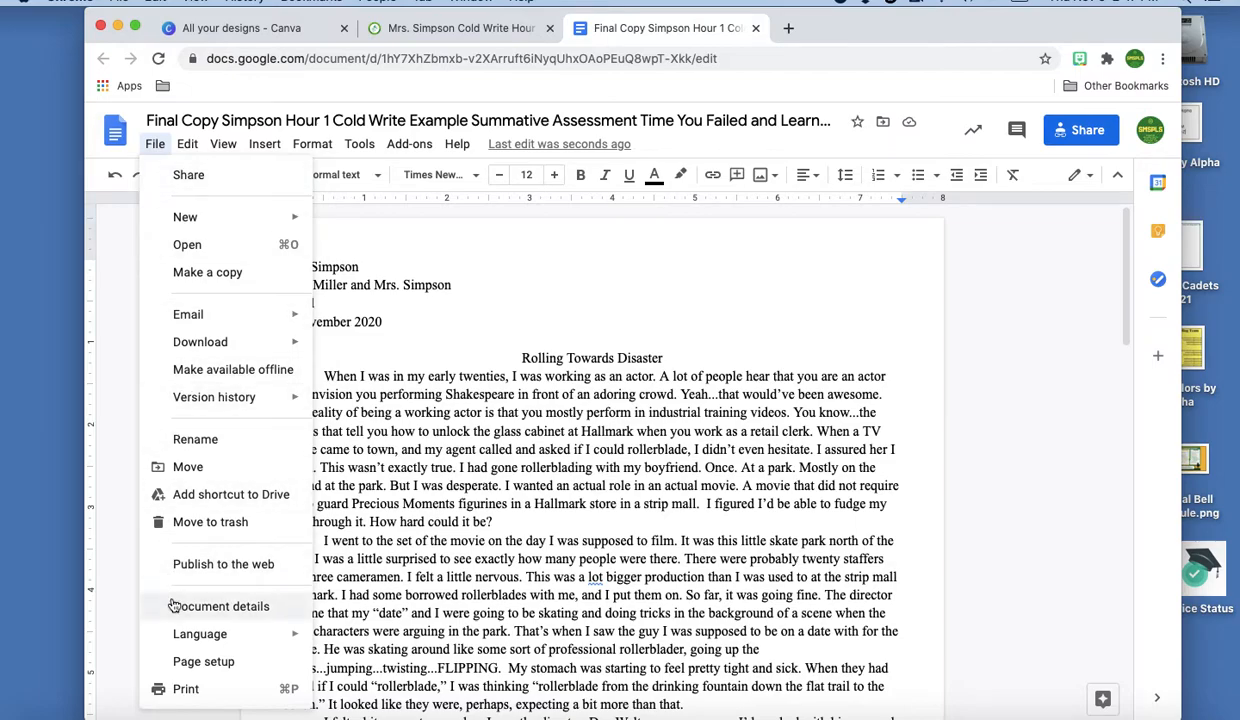
left_click(193, 664)
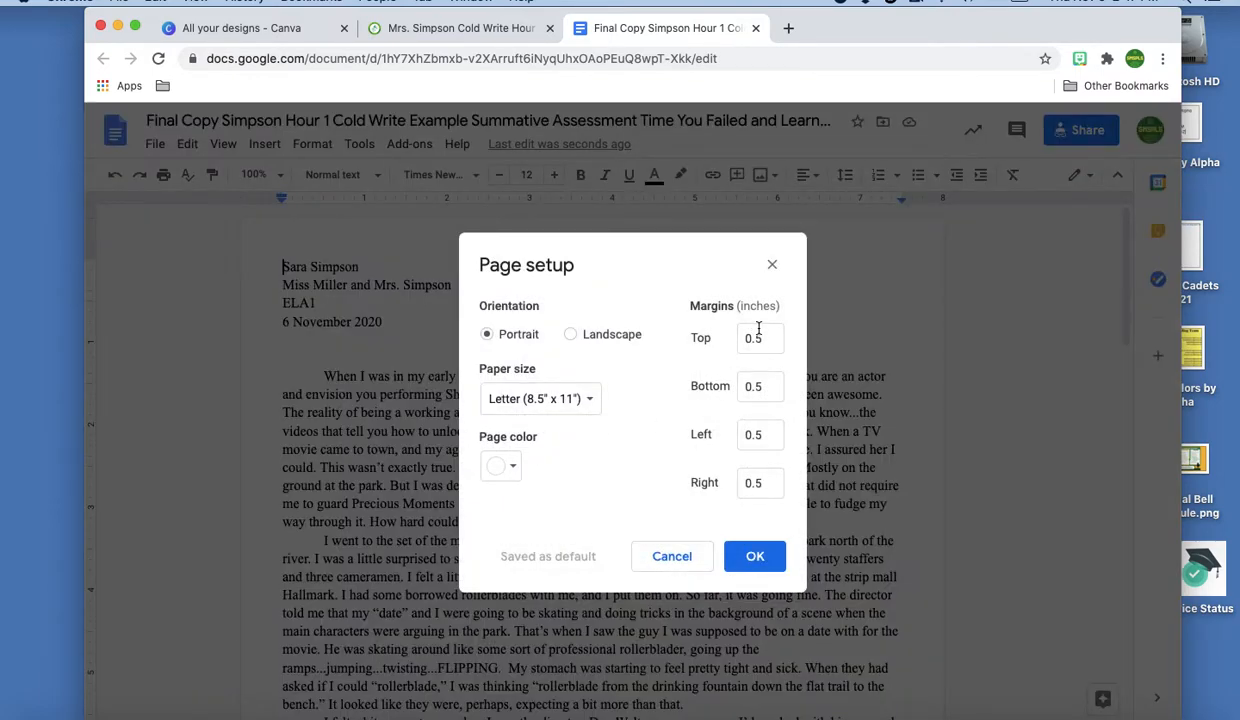
left_click_drag(774, 351, 518, 338)
type("1")
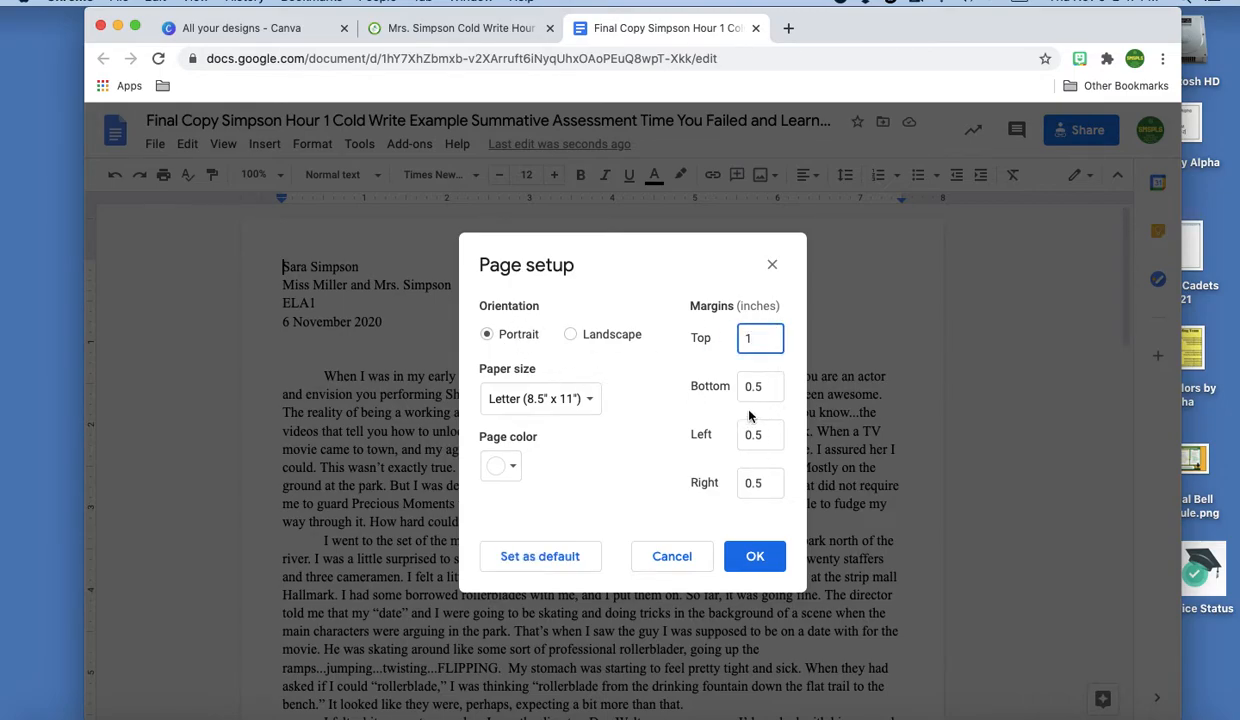
left_click_drag(770, 389, 462, 378)
type("1")
left_click_drag(774, 434, 536, 414)
type("1")
left_click_drag(768, 487, 562, 462)
type("1")
left_click(754, 558)
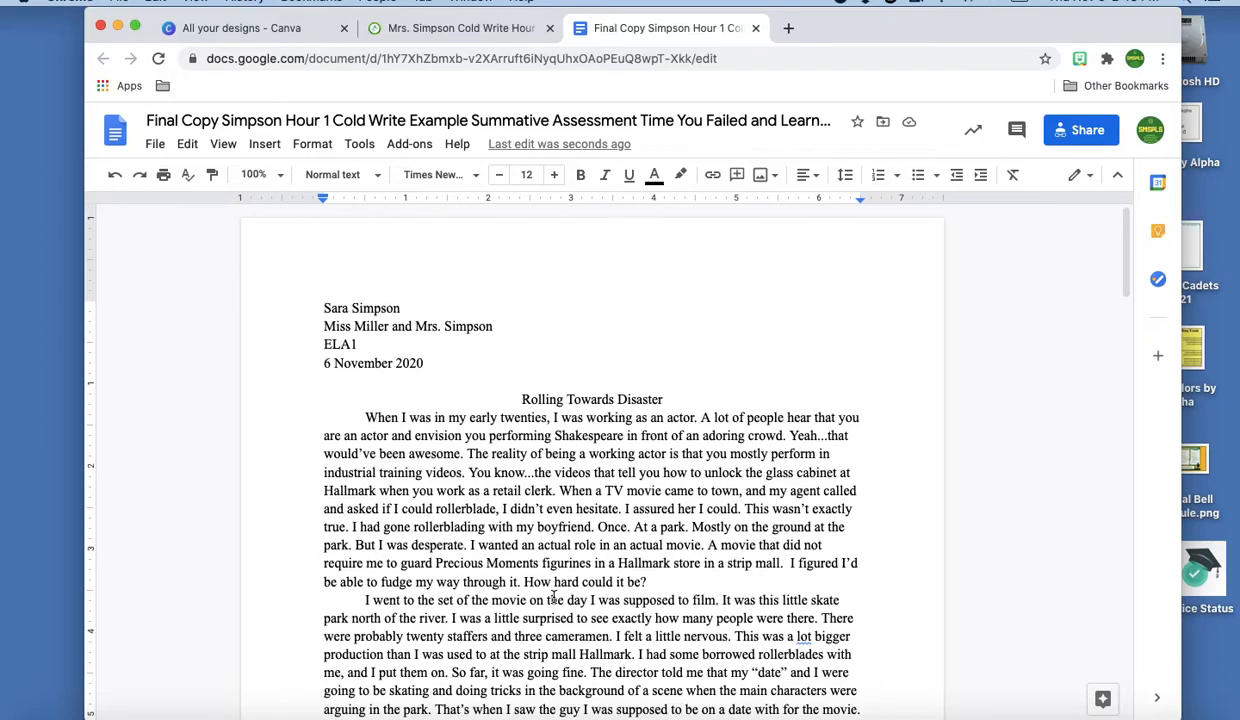
Select the whole document and change its line spacing from 1.15 to Double
key("super+a")
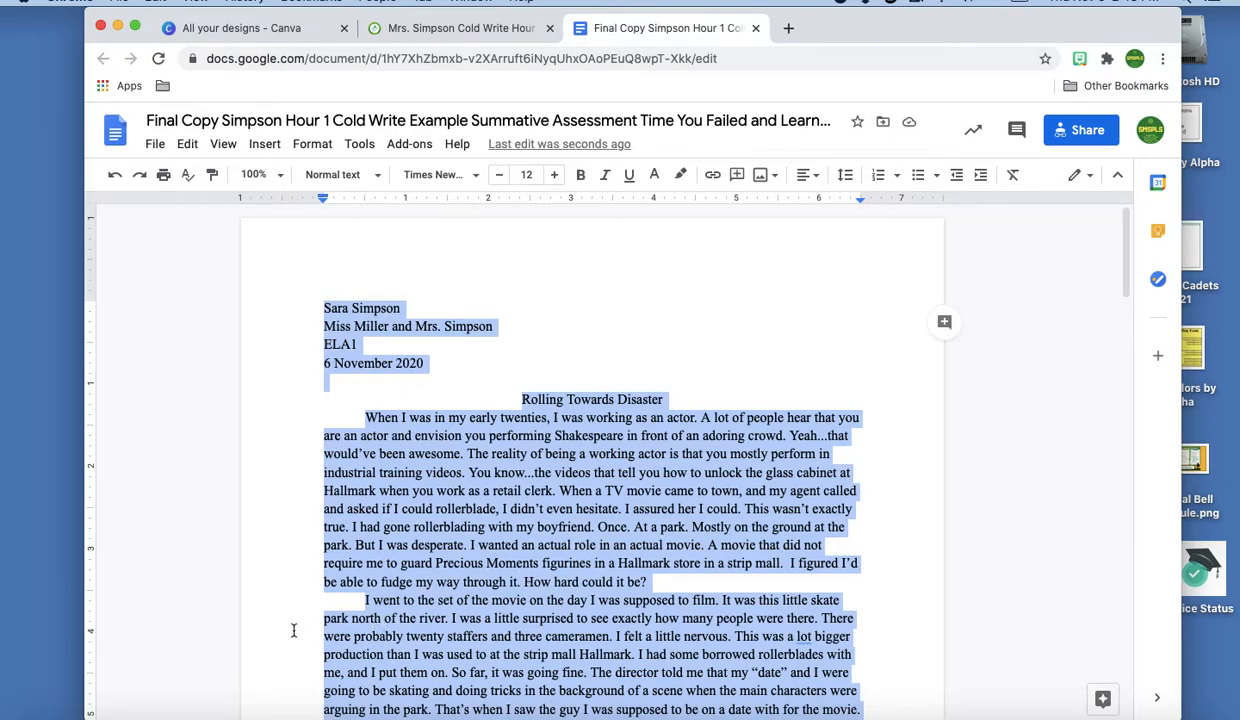
left_click(845, 177)
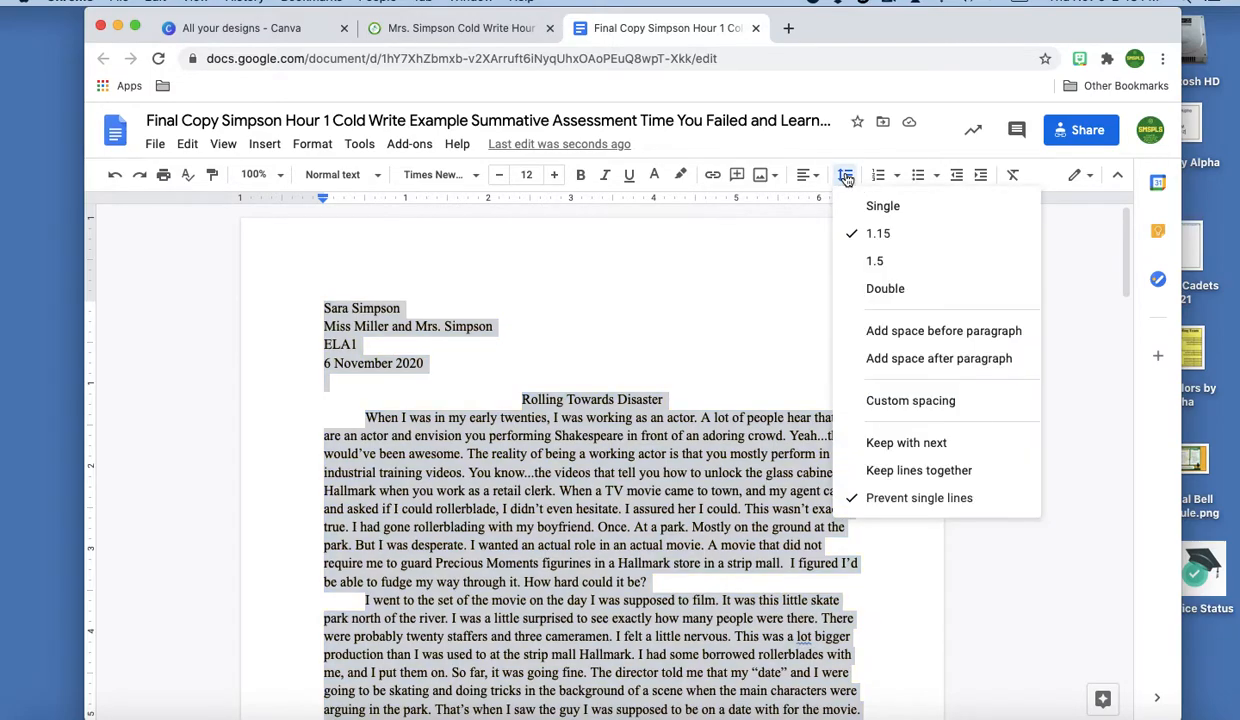
left_click(876, 292)
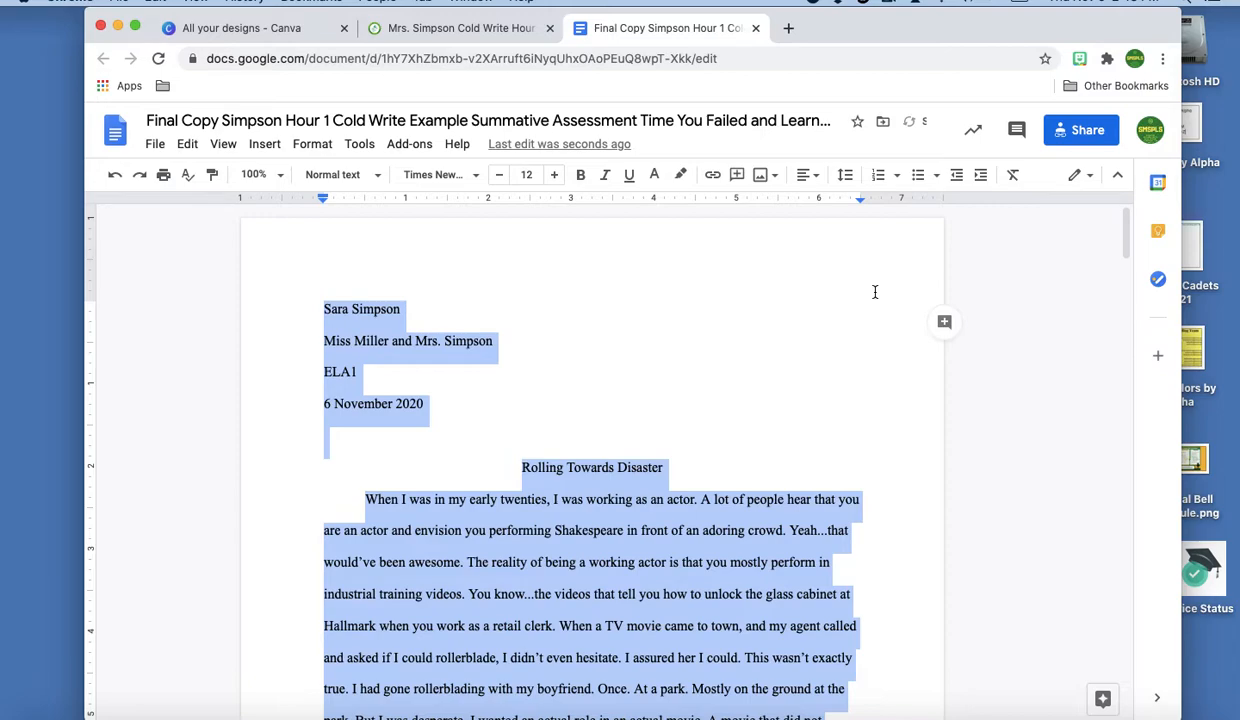
left_click(395, 330)
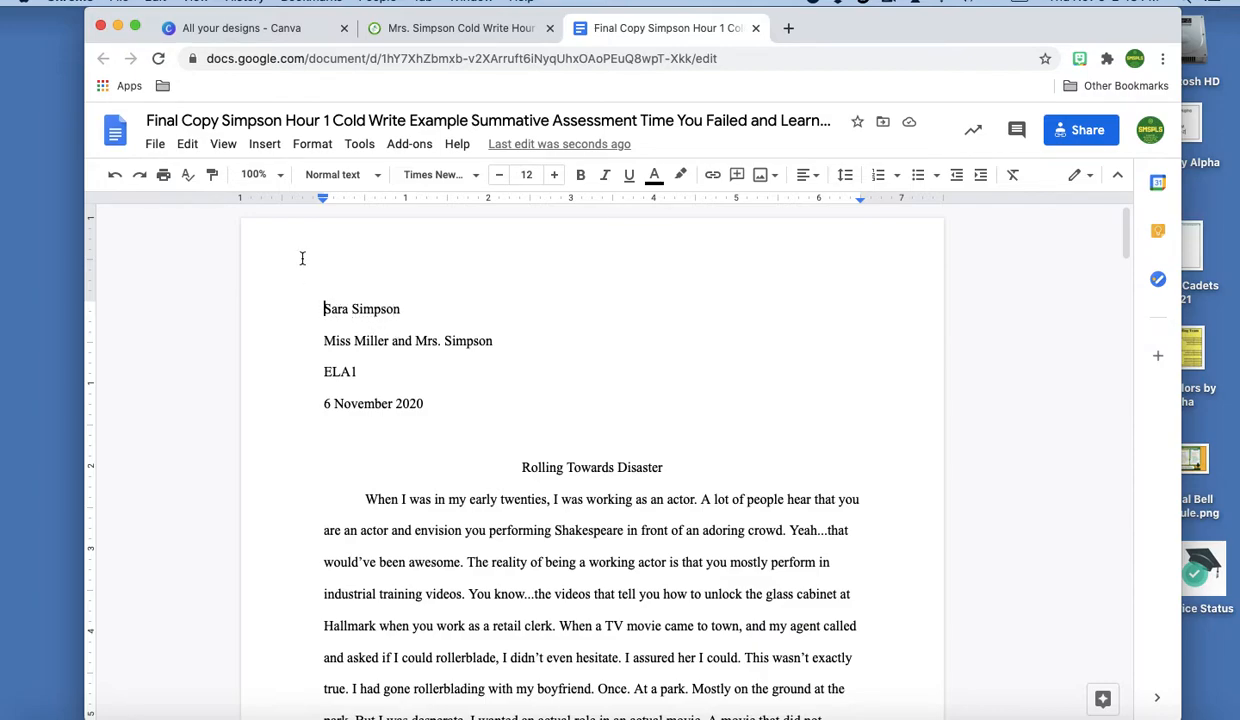
Insert page numbers at the top right of every page
left_click(264, 145)
mouse_move(318, 455)
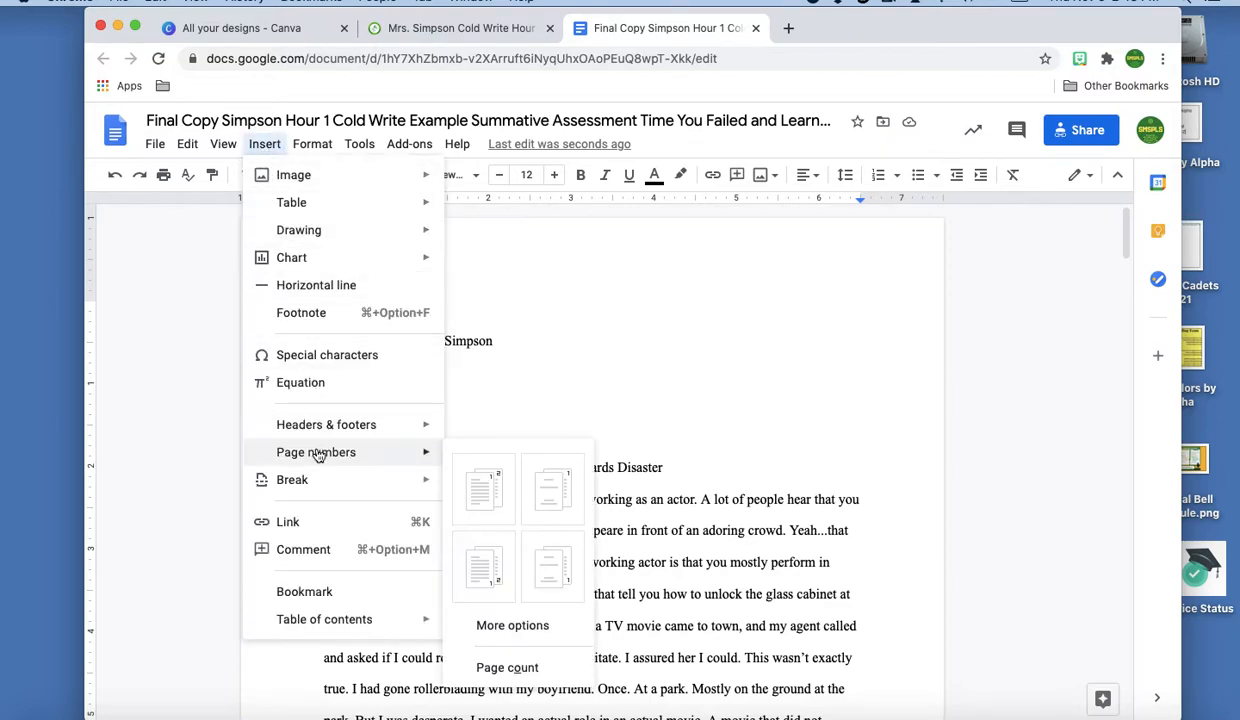
left_click(485, 490)
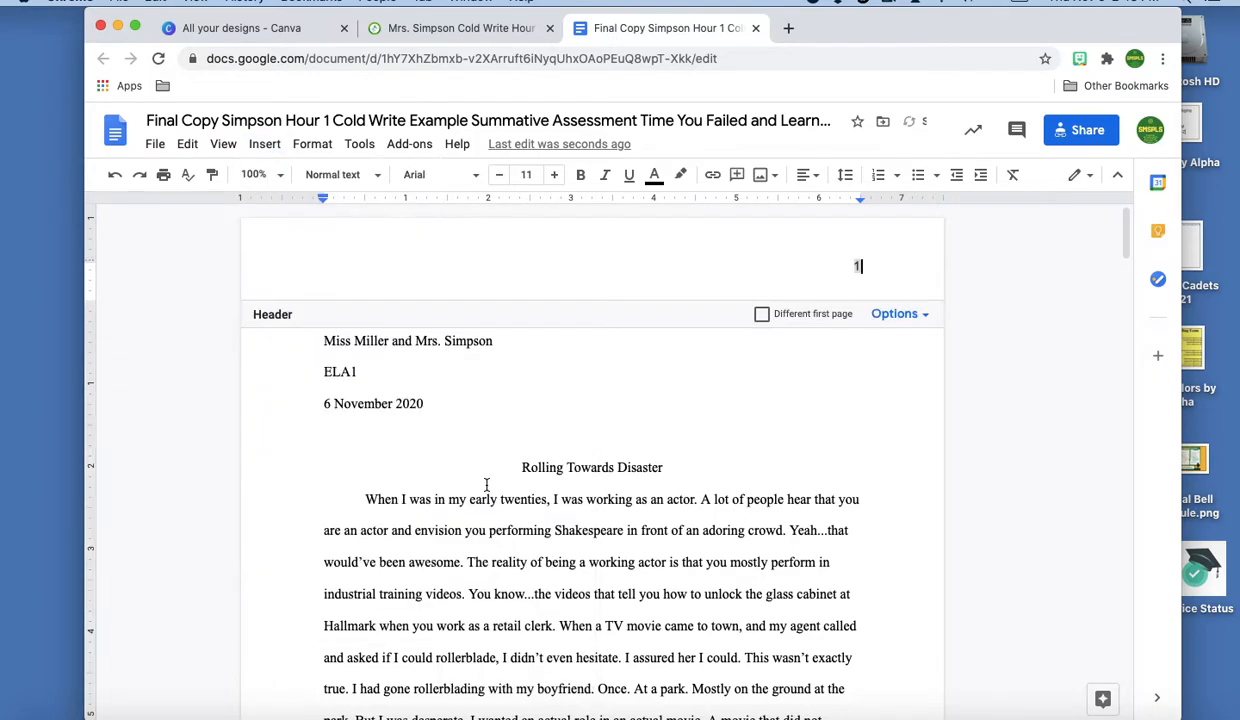
Set the header page number to size 12 and type the writer's surname before it in Times New Roman
double_click(857, 267)
left_click(554, 176)
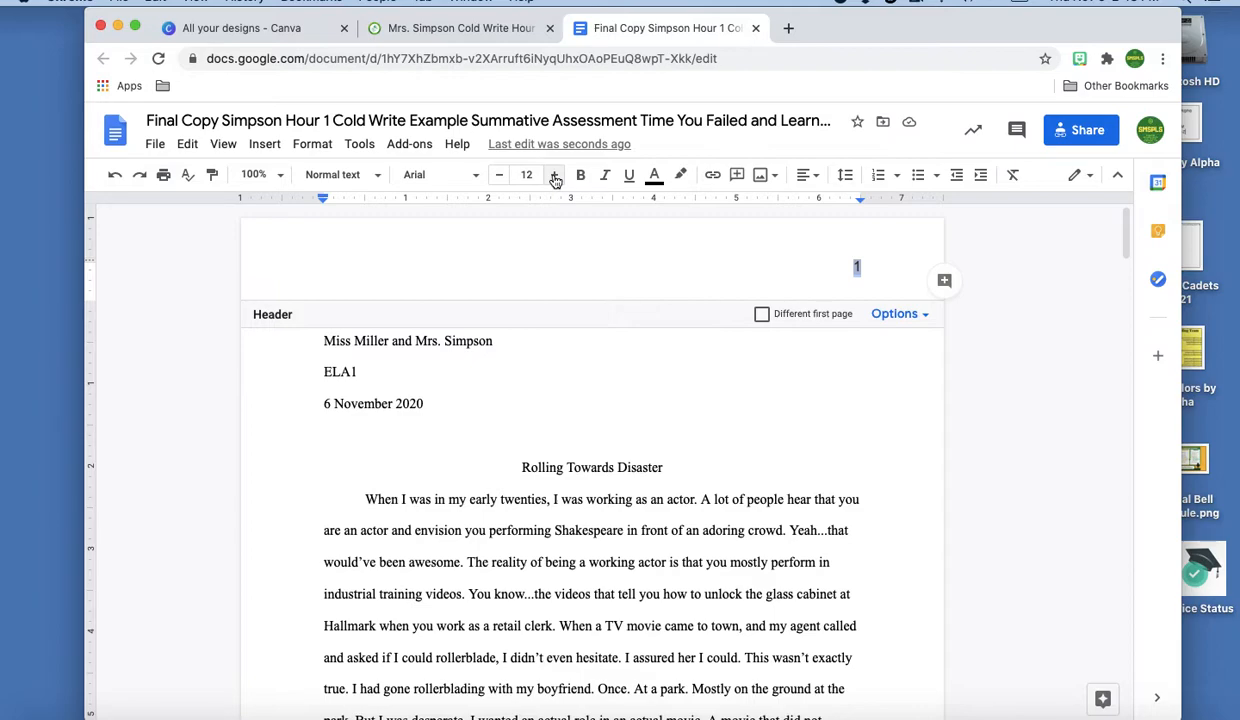
left_click(847, 269)
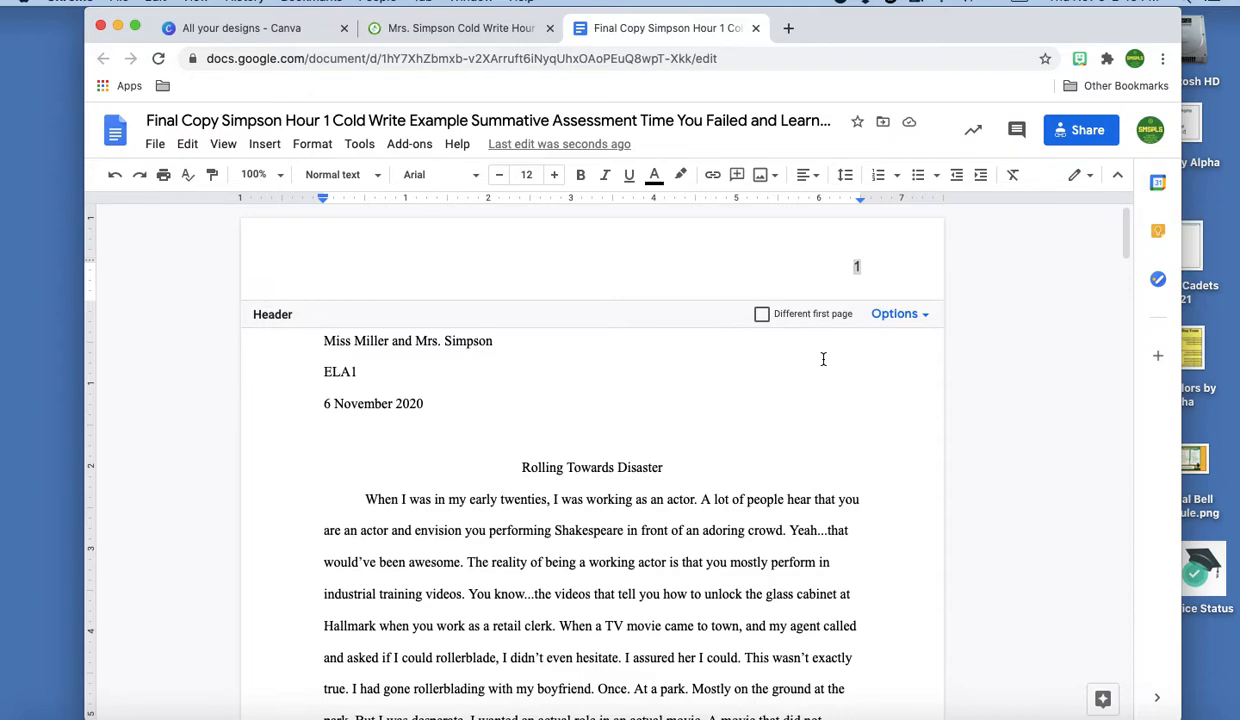
left_click(477, 177)
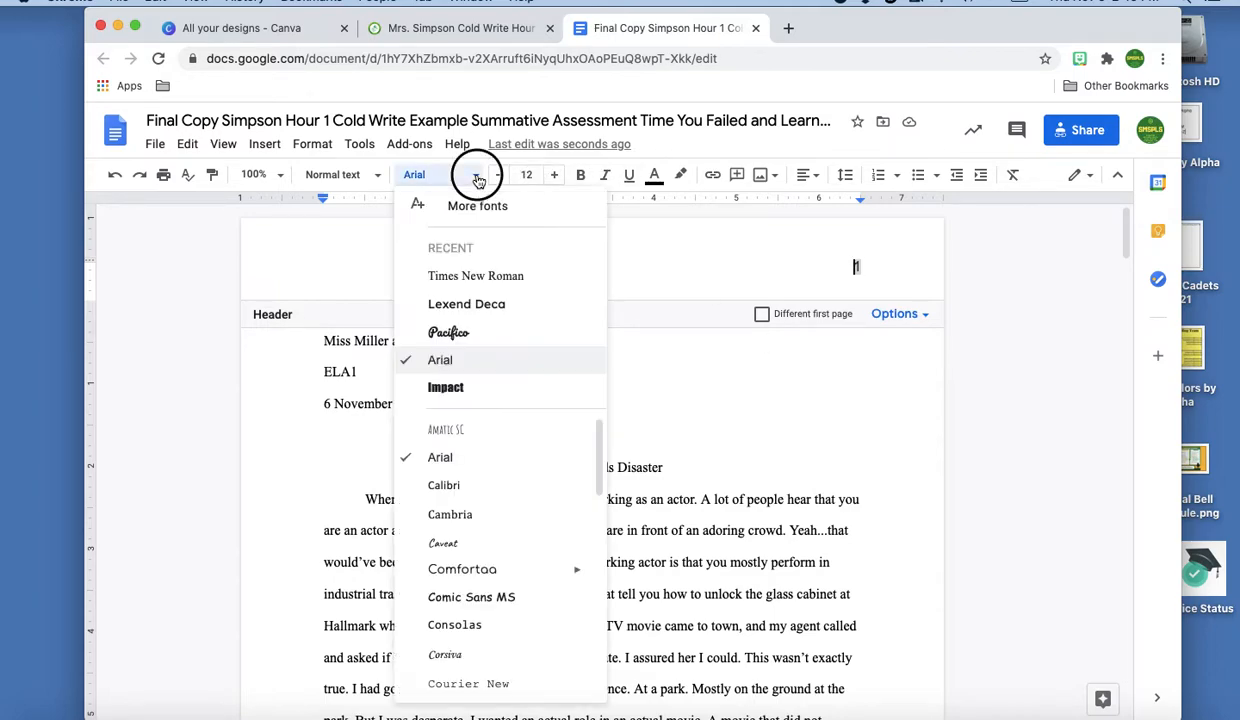
left_click(475, 277)
type("Simpson")
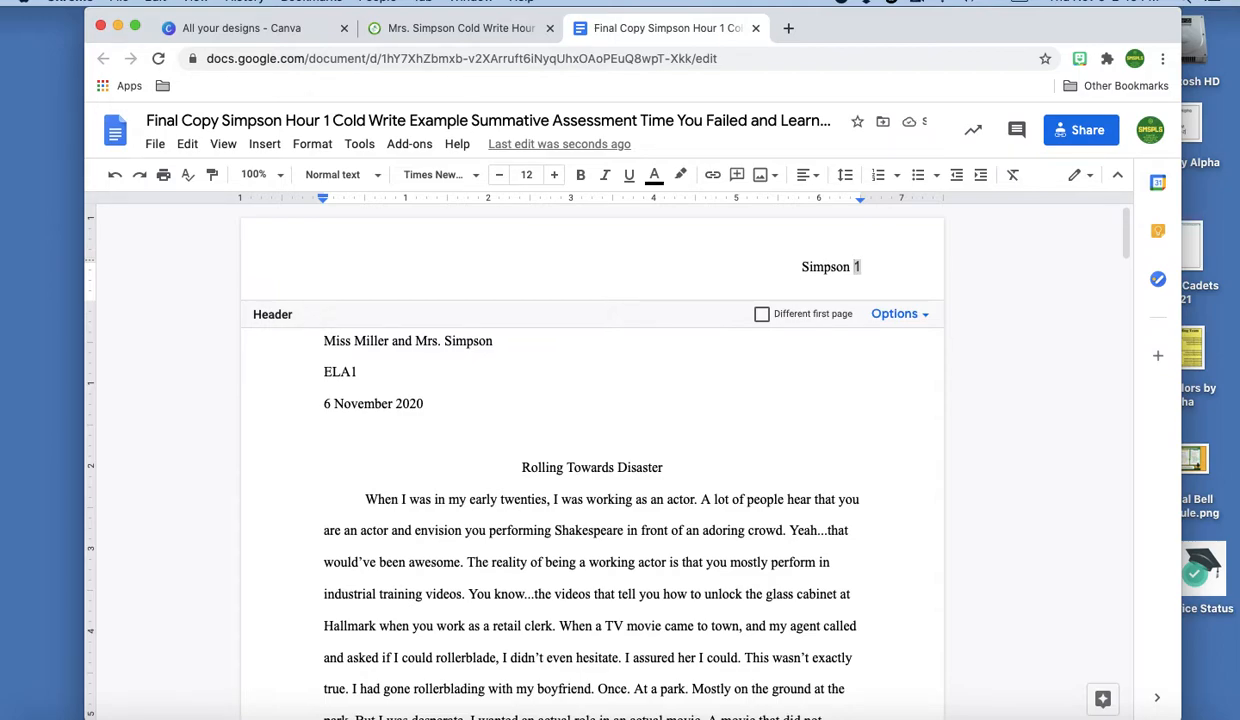
Switch the header's page number 1 to Times New Roman so it matches the surname
left_click(324, 405)
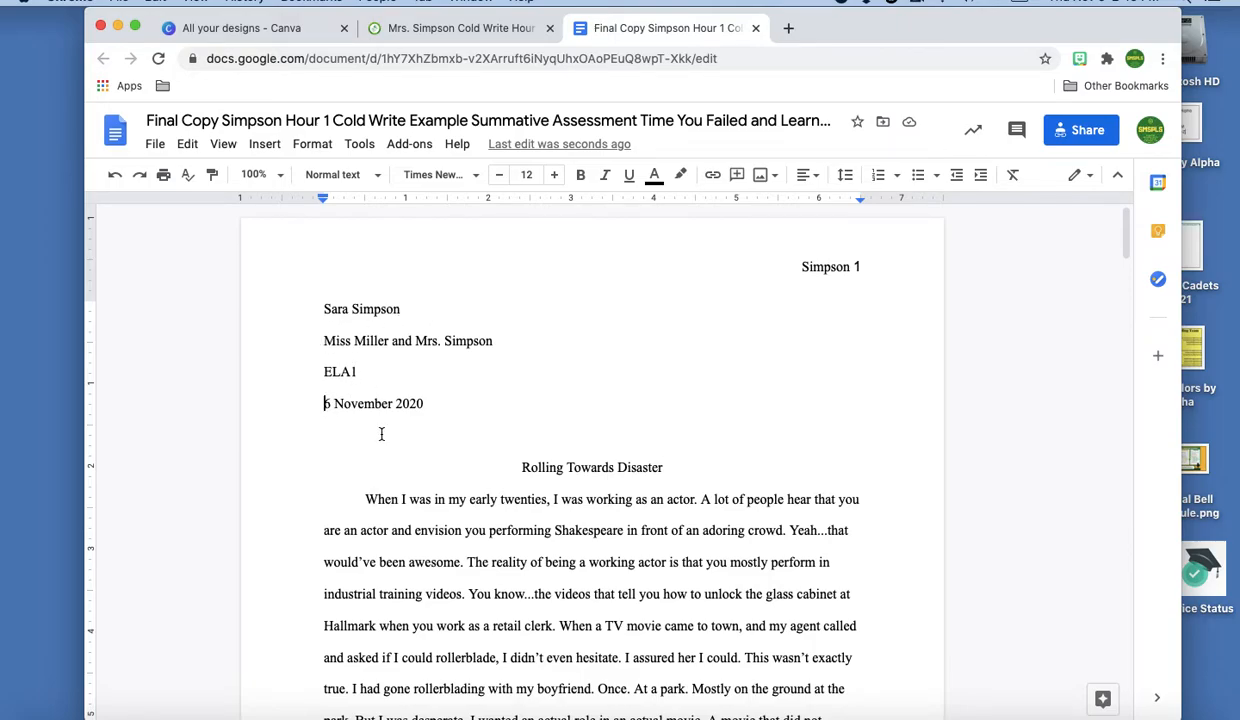
scroll(834, 290, "down", 3)
scroll(834, 290, "down", 1)
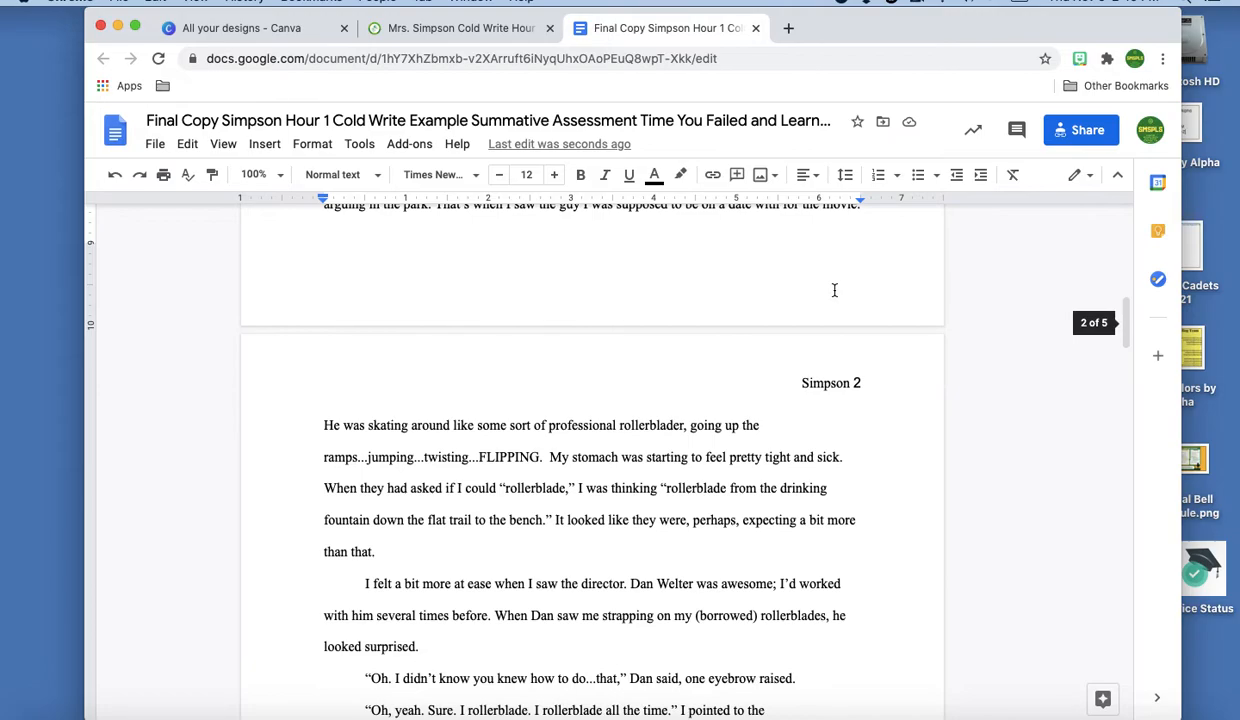
scroll(834, 290, "up", 10)
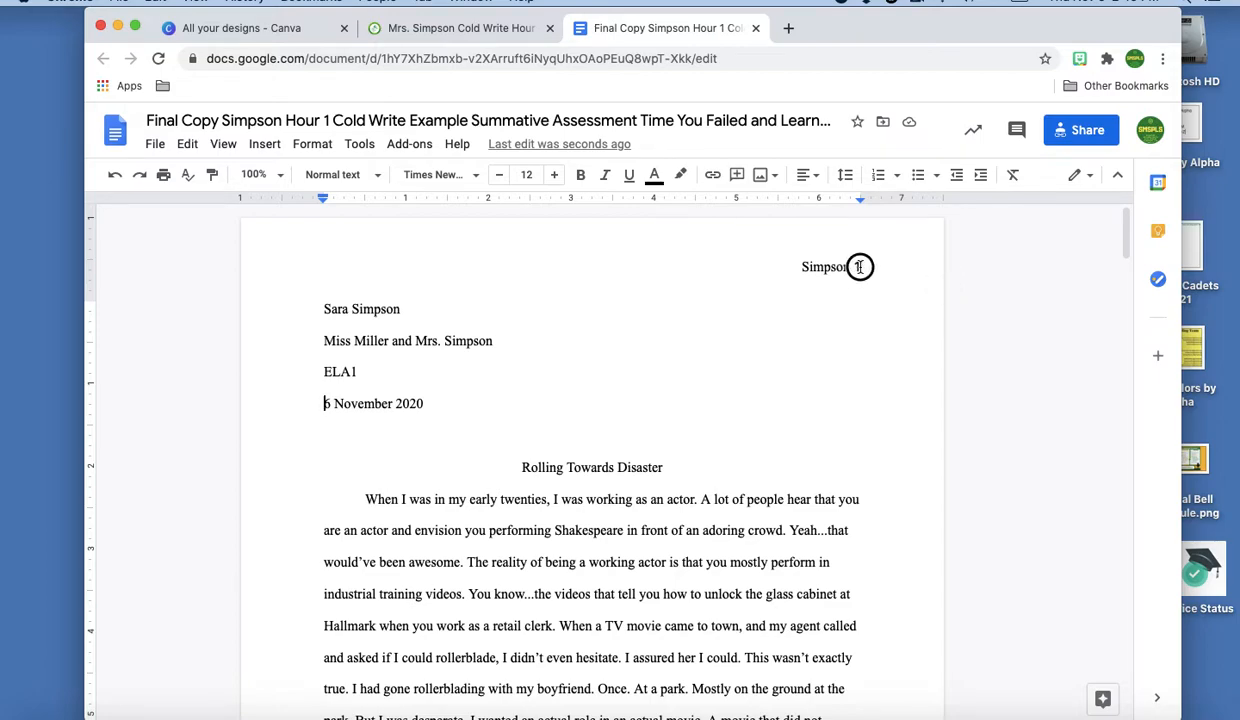
left_click(858, 267)
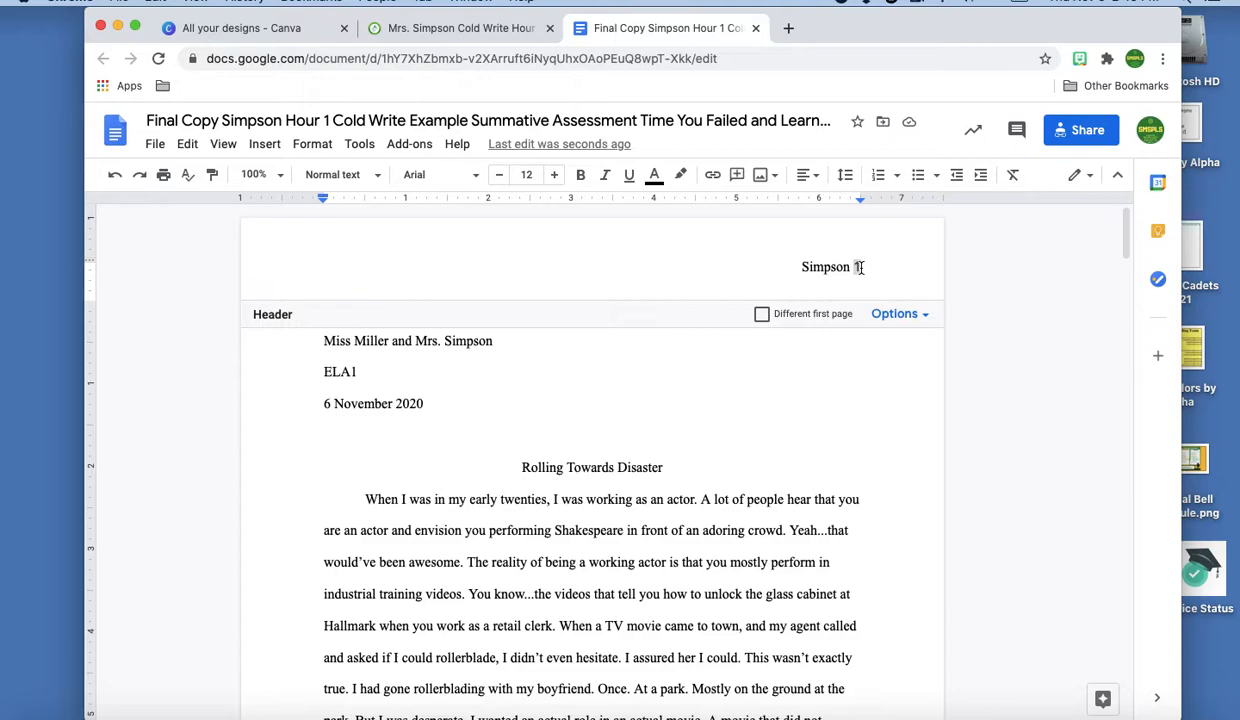
double_click(857, 267)
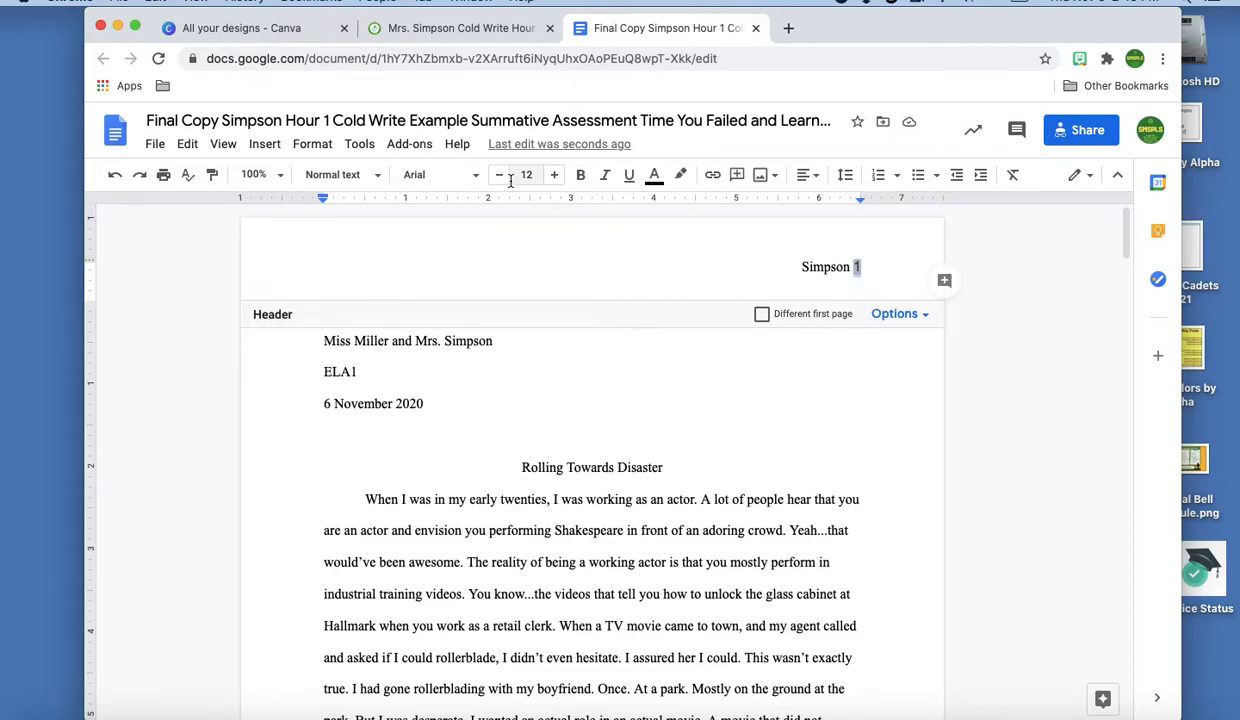
left_click(450, 177)
left_click(455, 277)
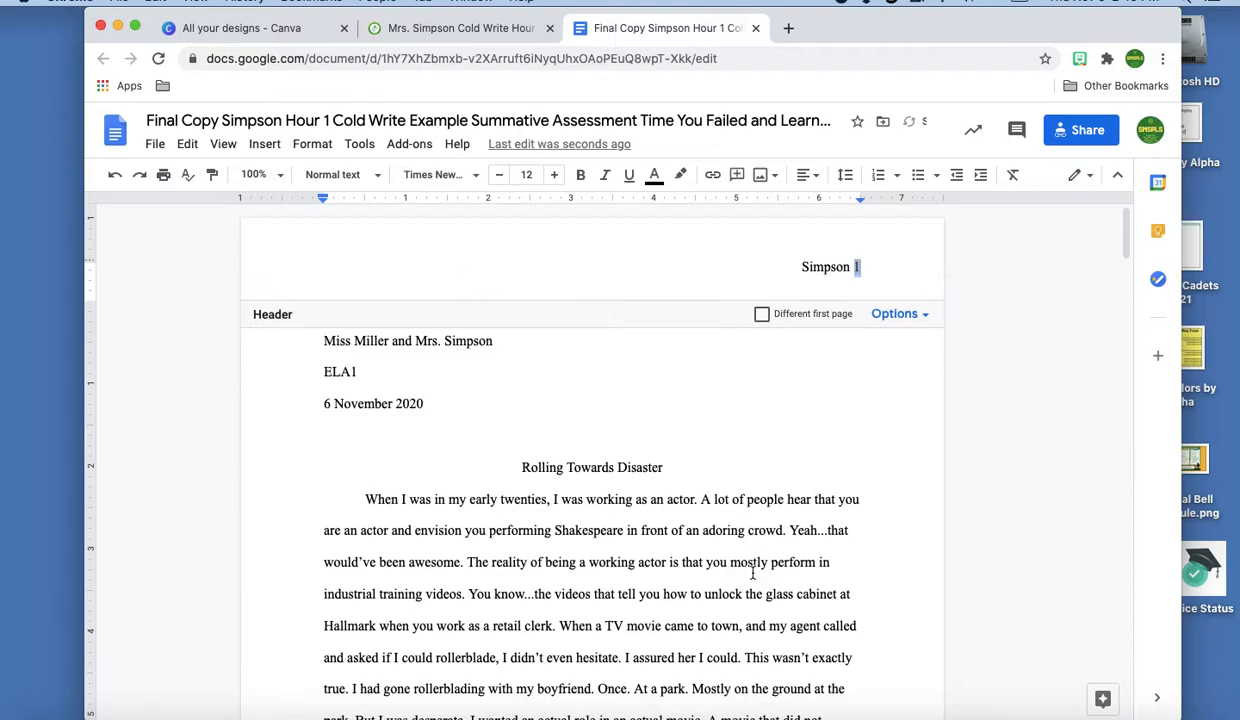
scroll(730, 555, "down", 1)
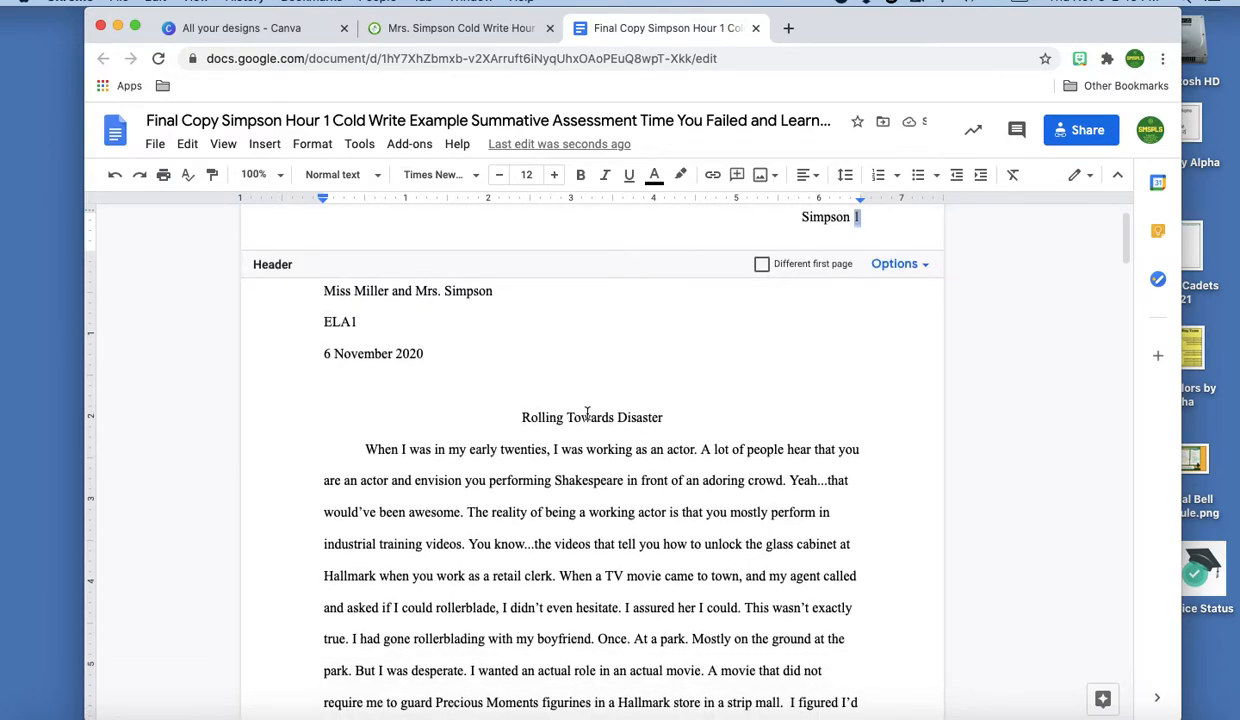
scroll(629, 413, "down", 5)
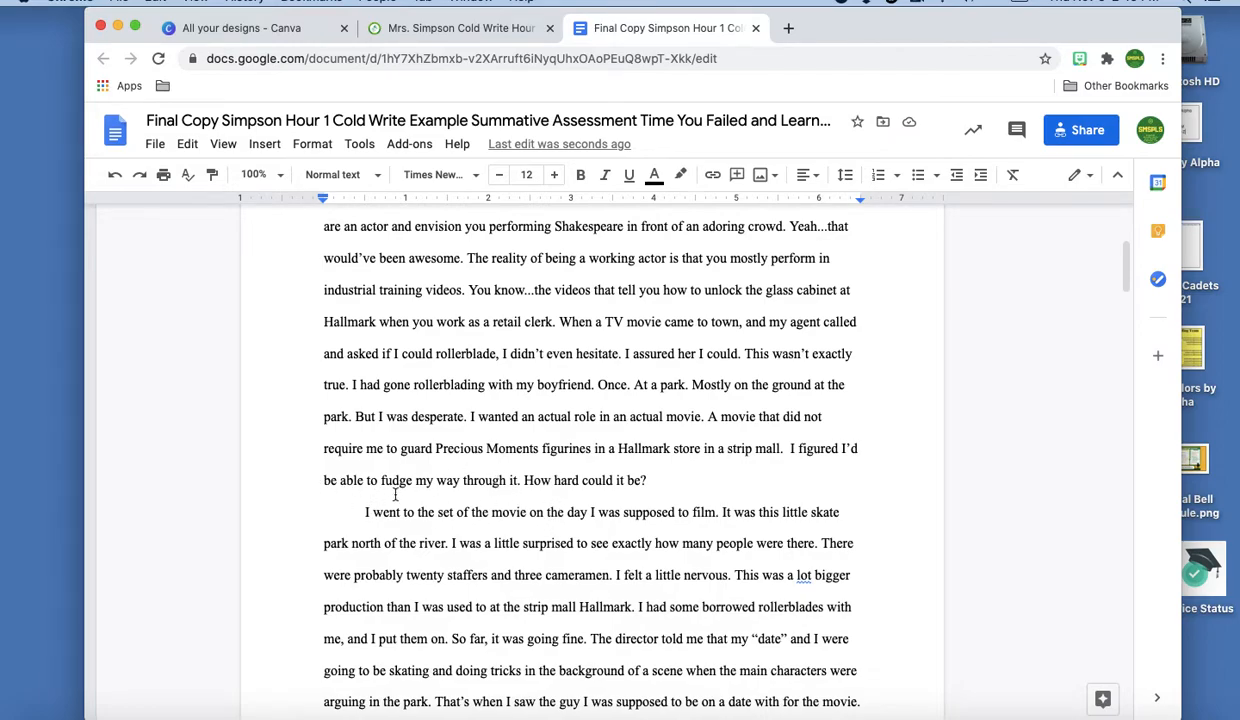
left_click(652, 480)
key("Return")
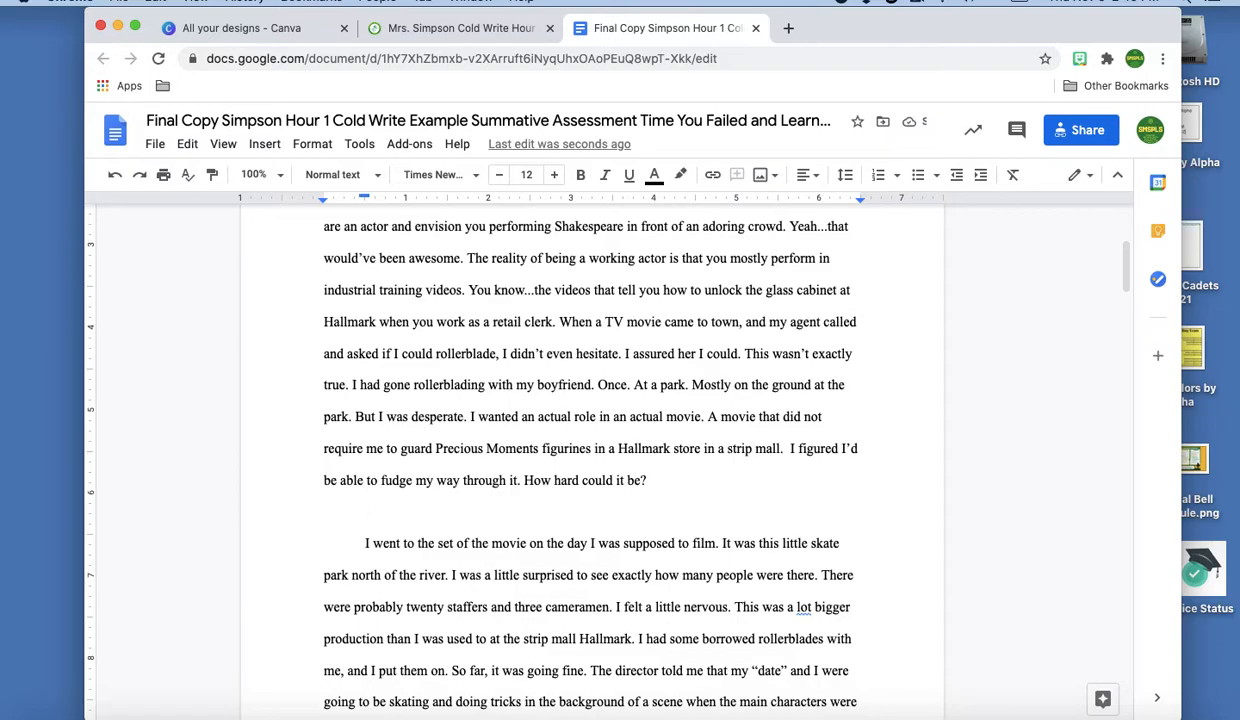
key("BackSpace")
key("BackSpace")
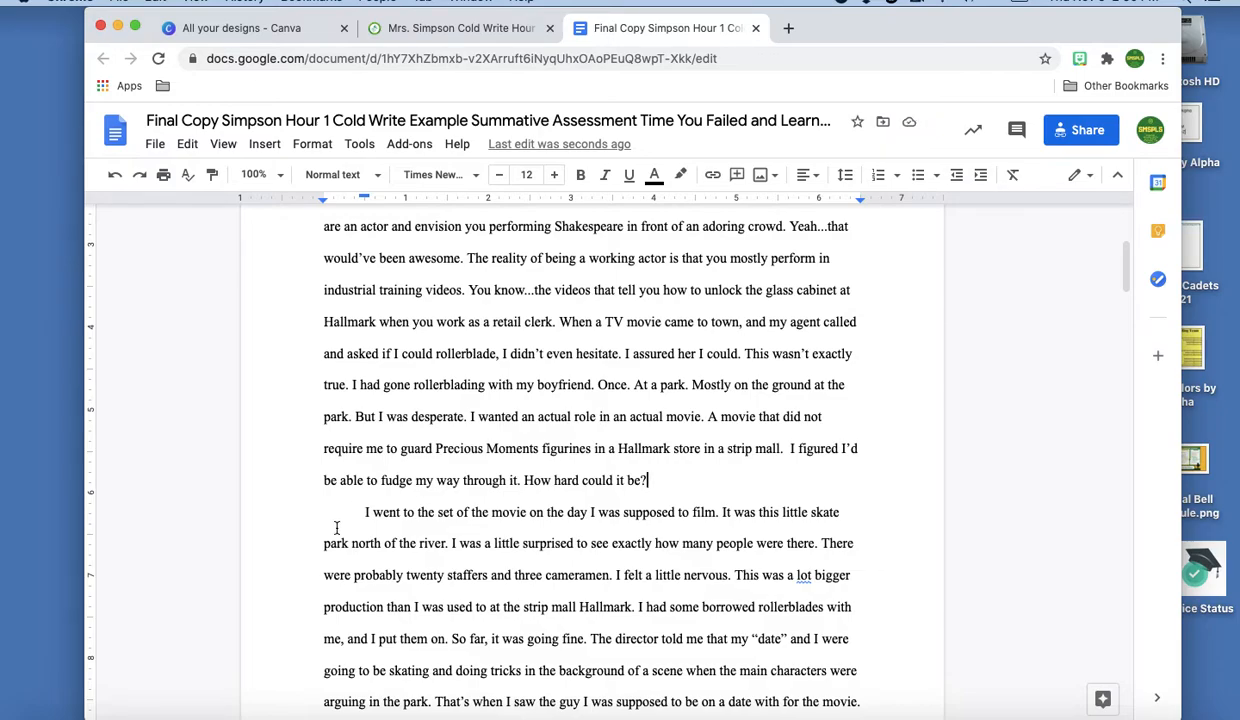
scroll(351, 520, "down", 10)
scroll(363, 537, "down", 3)
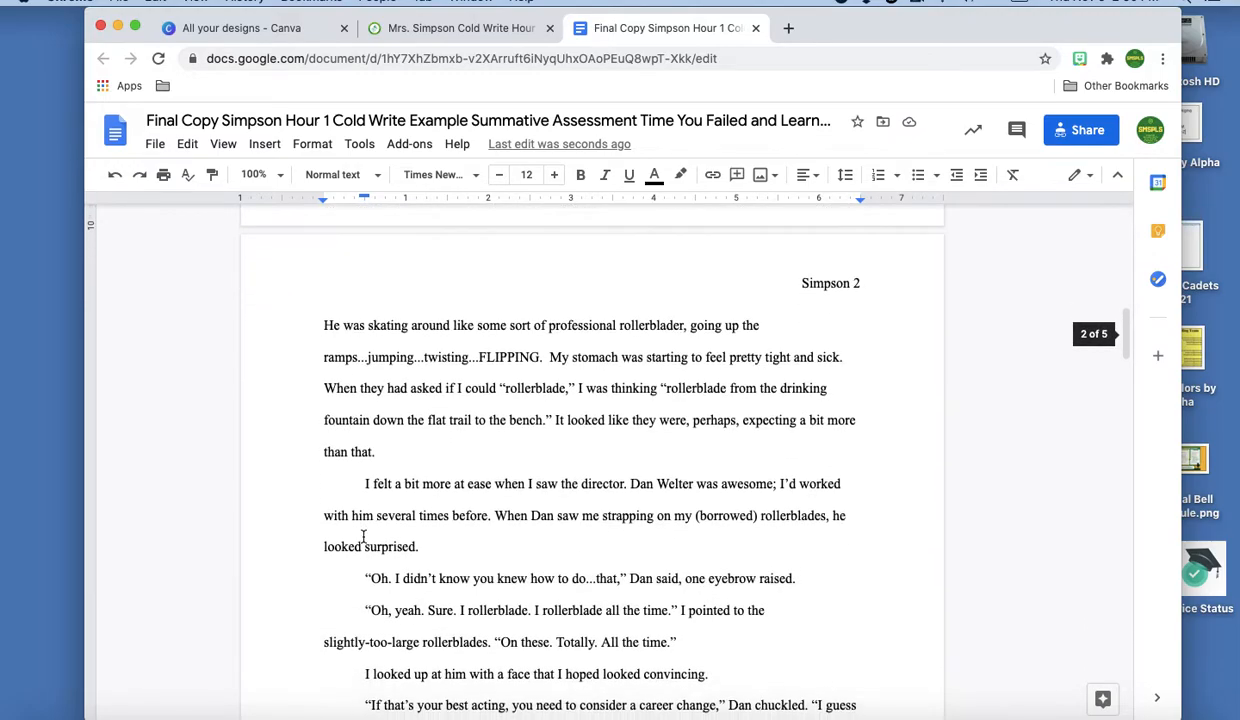
scroll(390, 640, "down", 3)
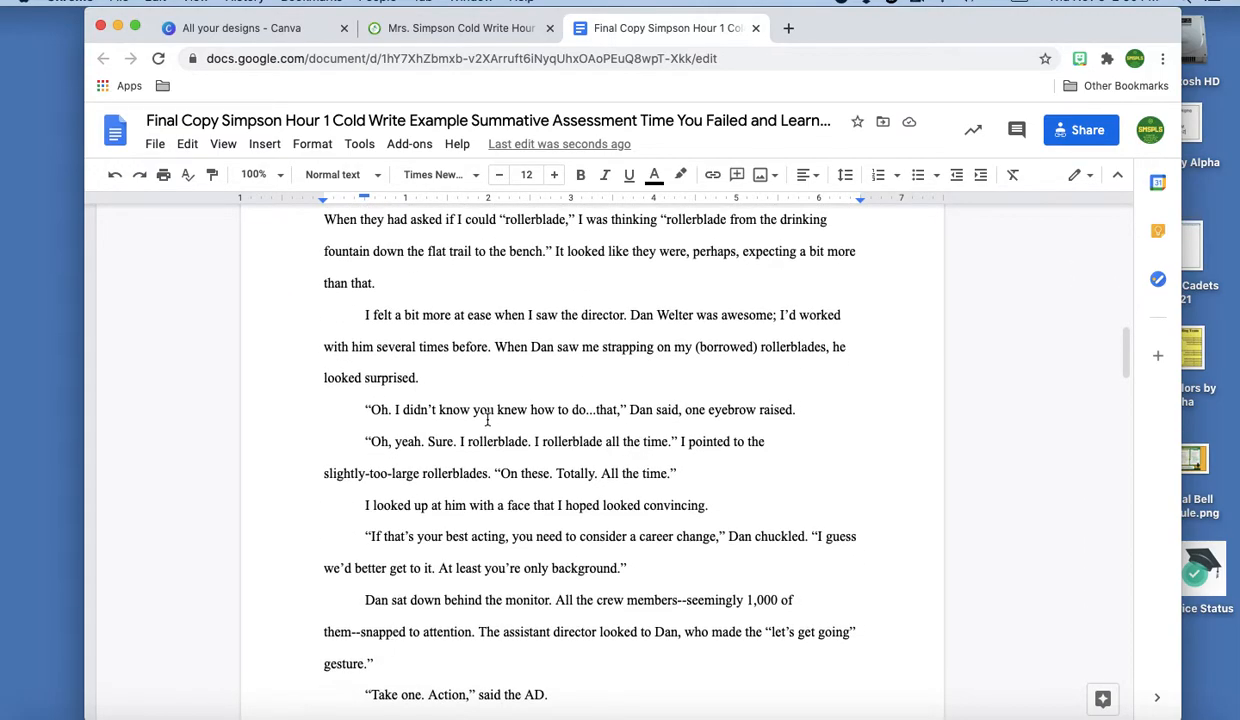
scroll(461, 635, "down", 10)
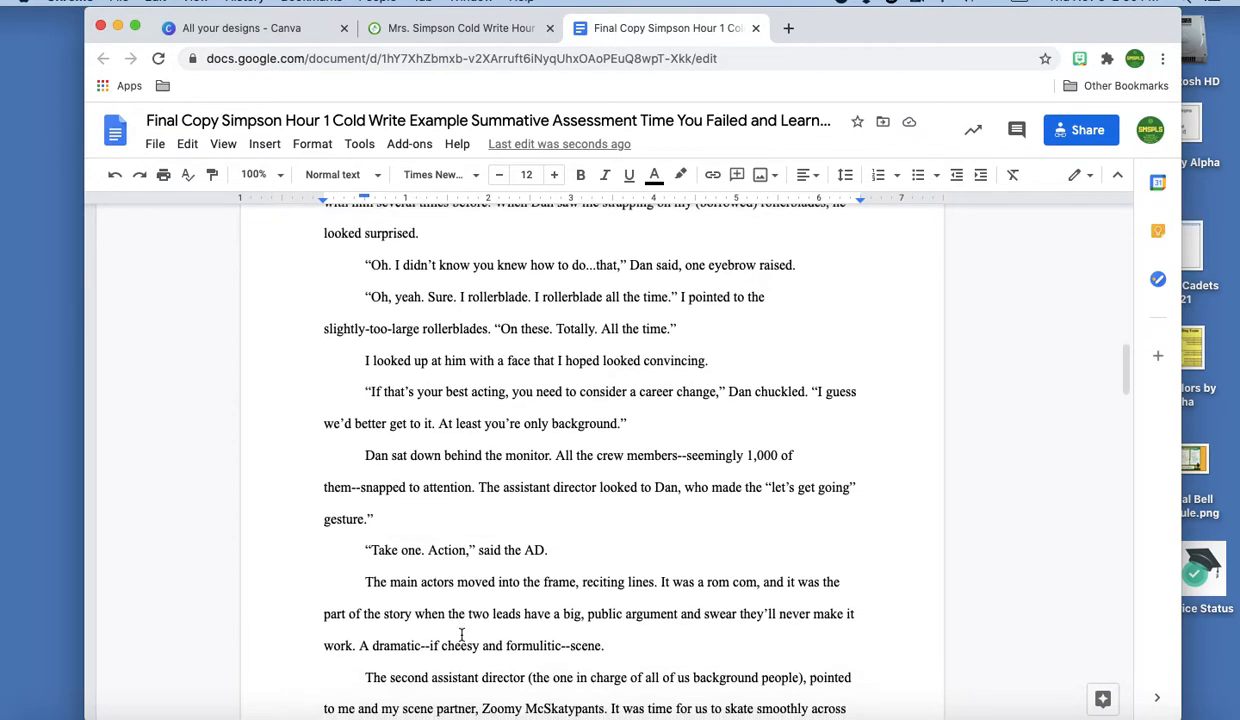
scroll(461, 635, "down", 1)
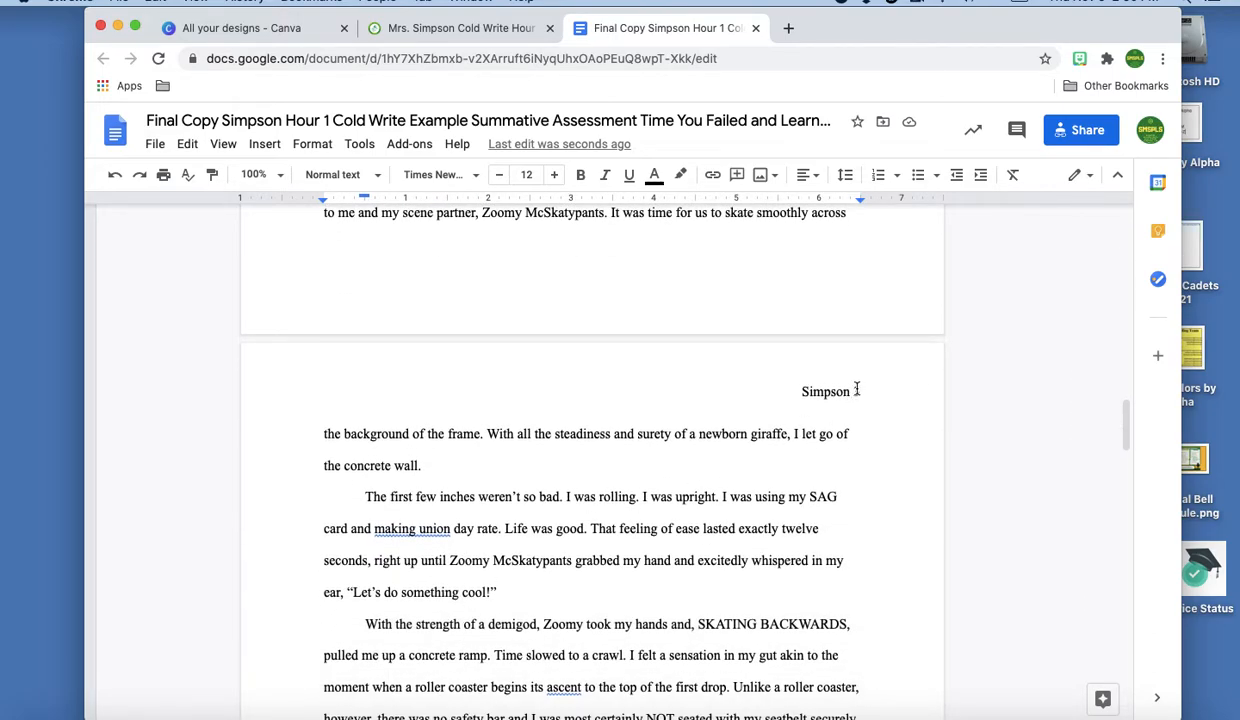
scroll(587, 542, "down", 2)
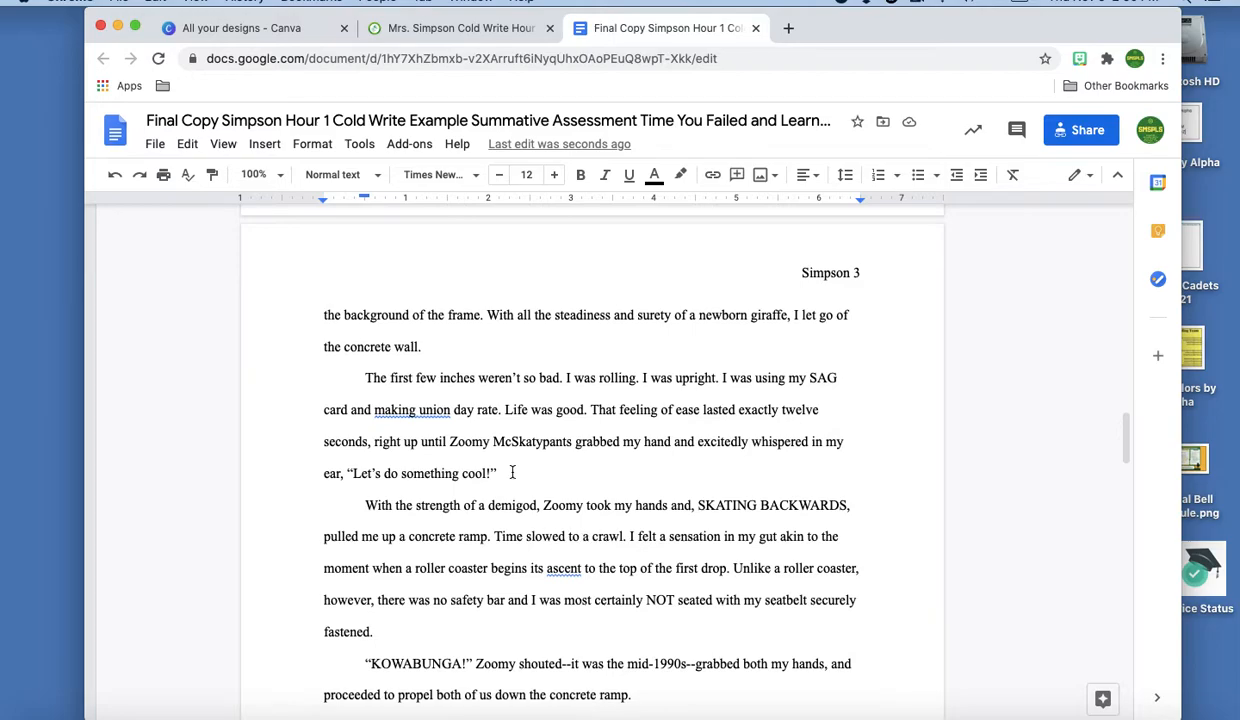
scroll(587, 541, "down", 6)
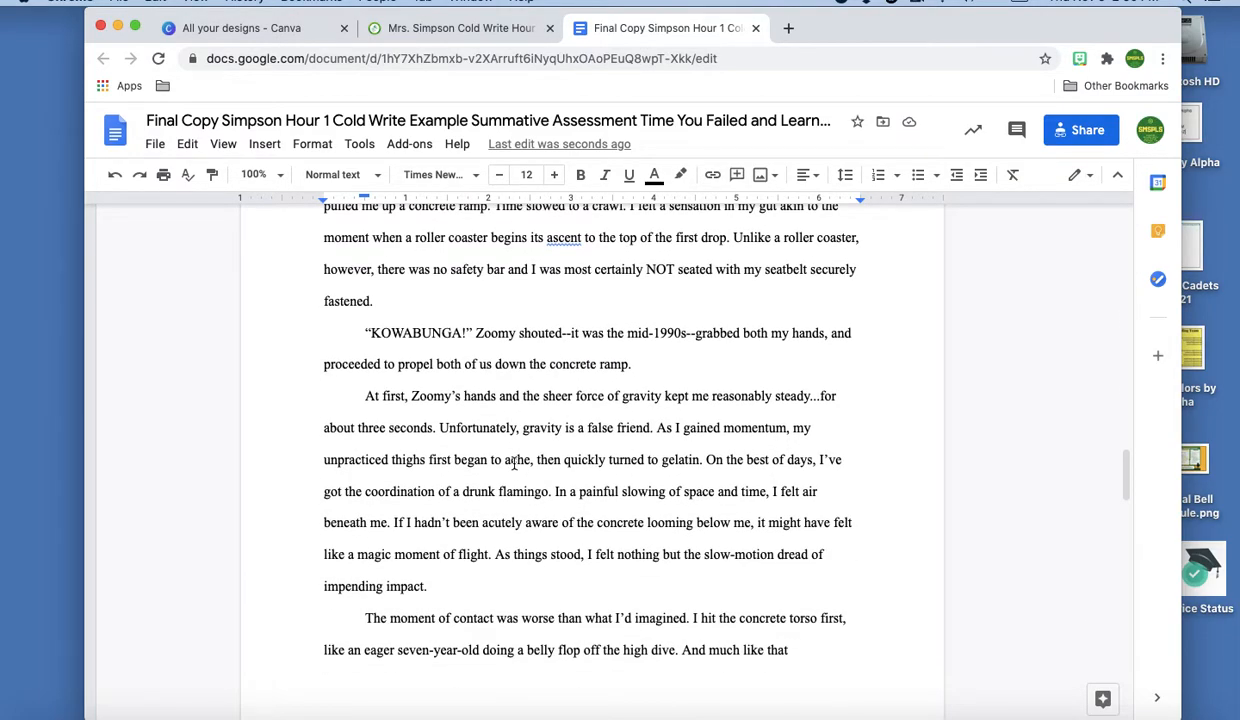
scroll(567, 352, "up", 1)
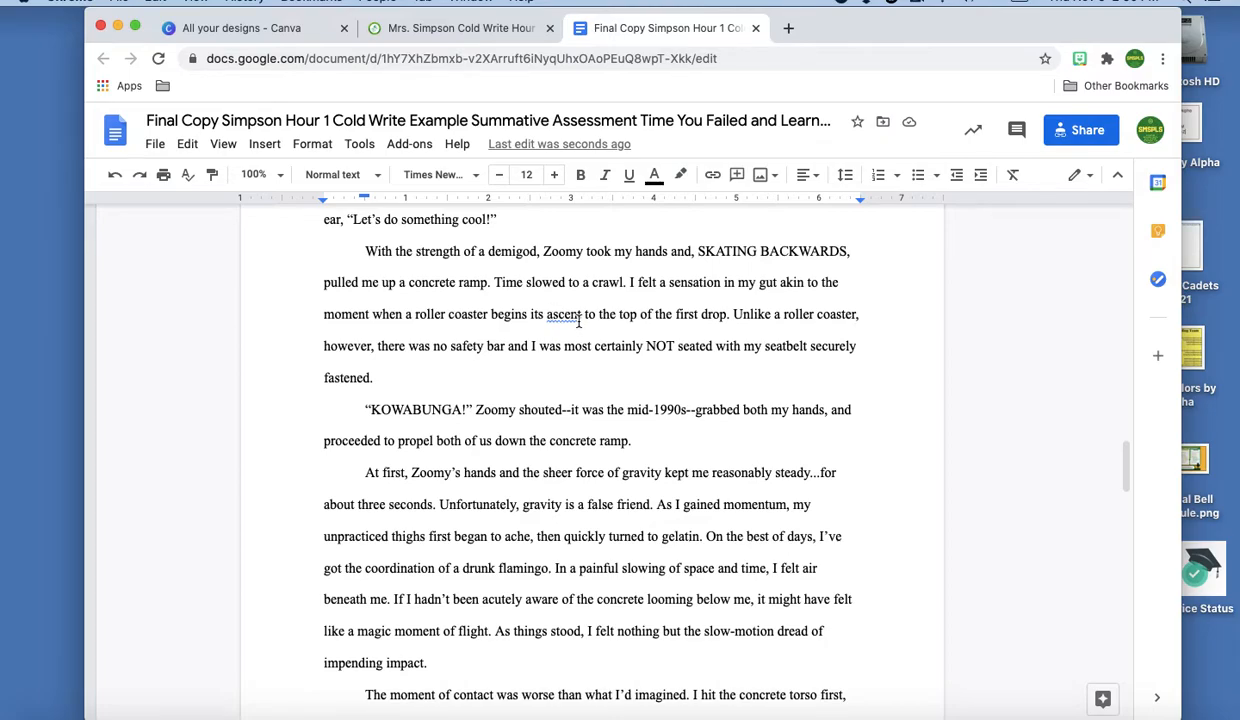
scroll(578, 321, "down", 10)
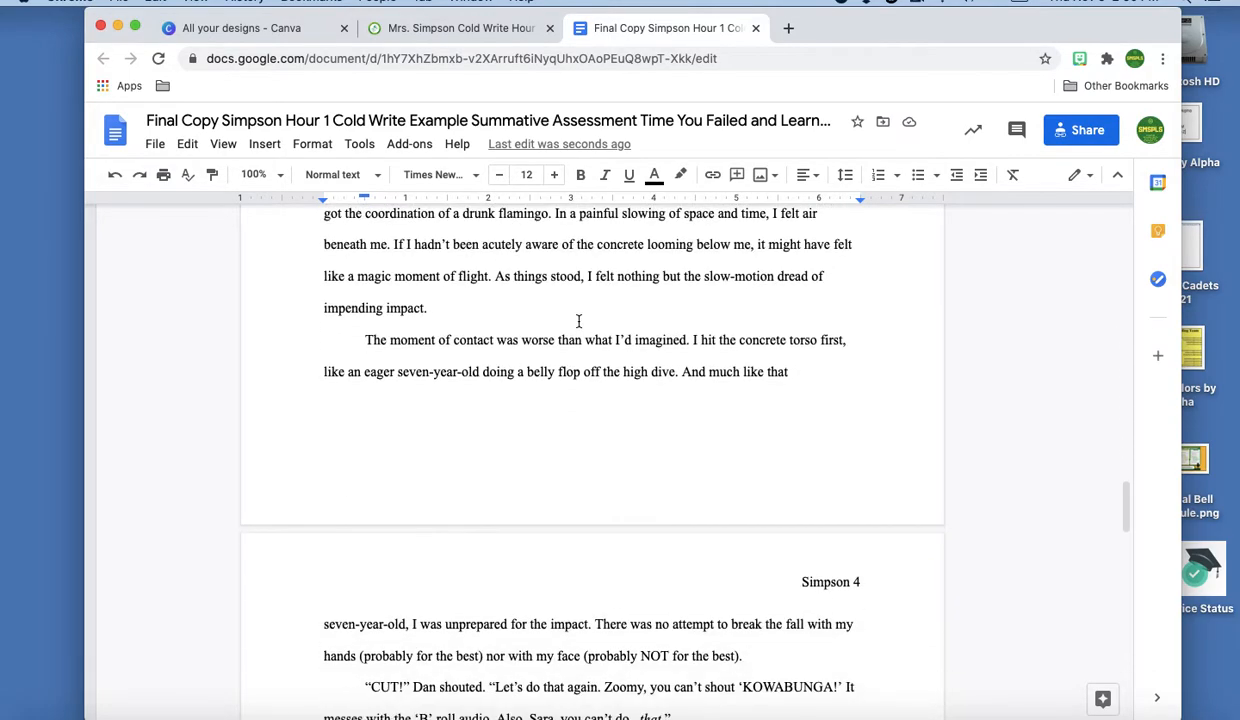
scroll(578, 321, "down", 10)
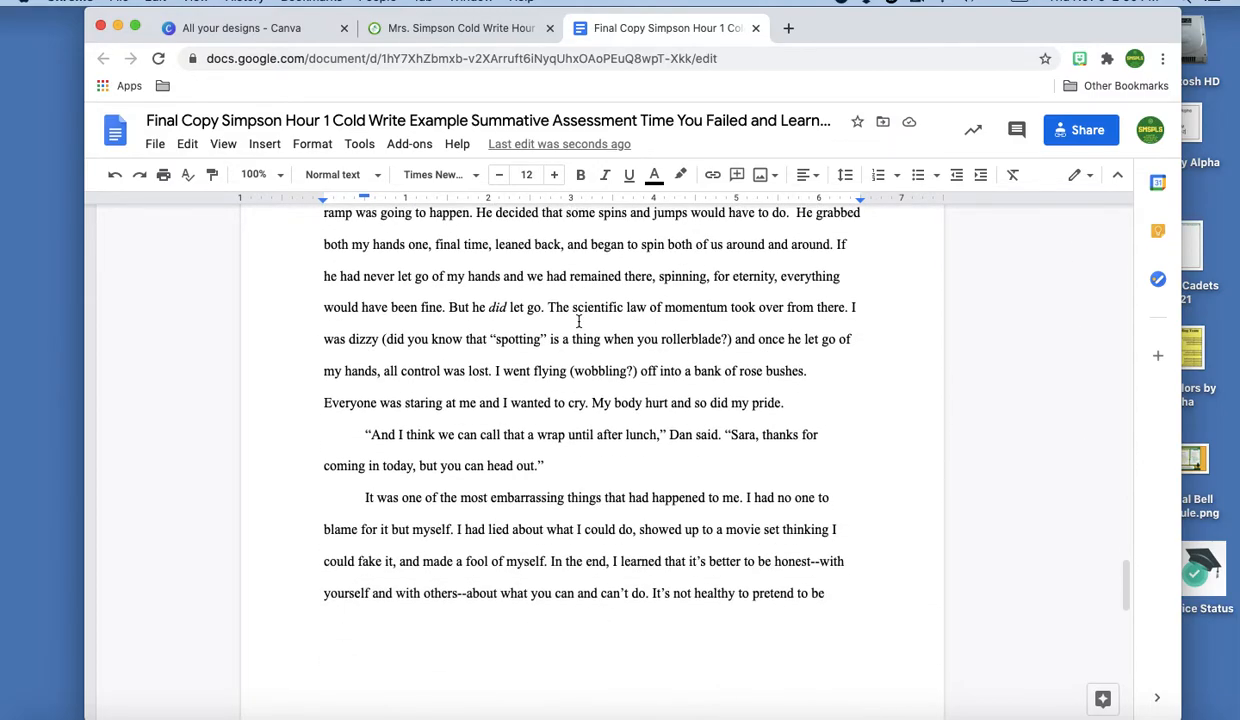
scroll(578, 321, "down", 7)
scroll(578, 321, "down", 11)
scroll(578, 321, "up", 20)
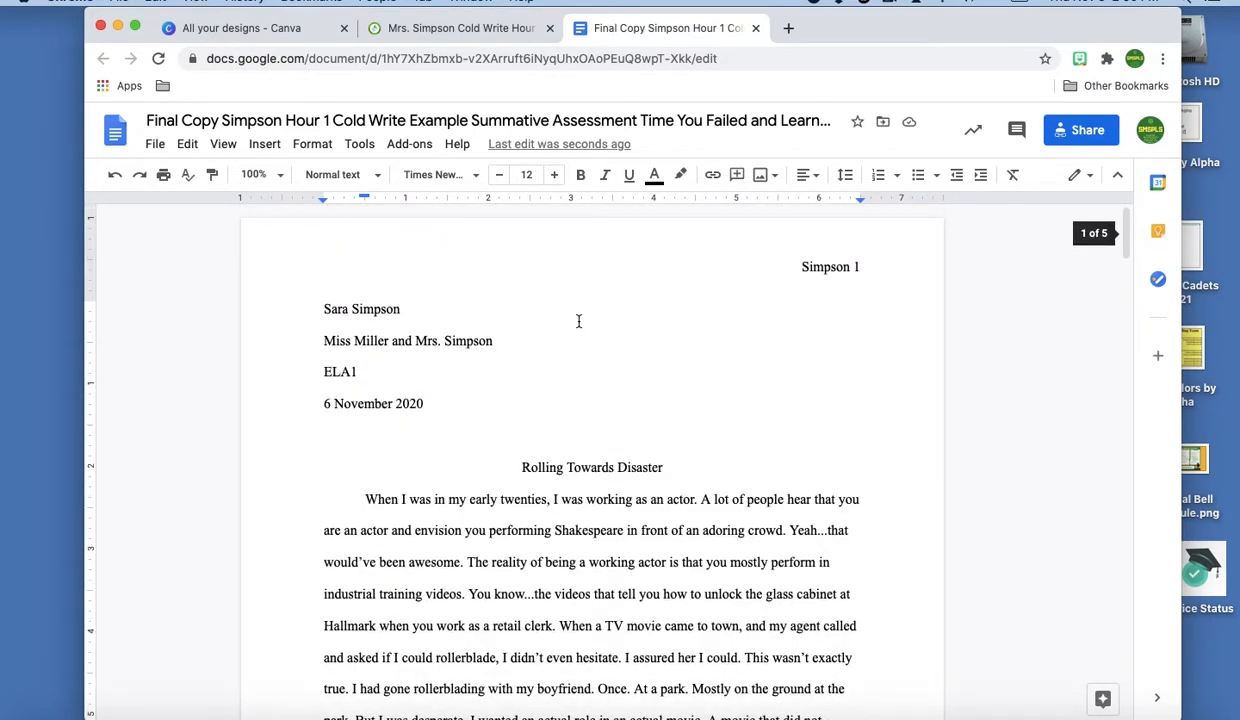